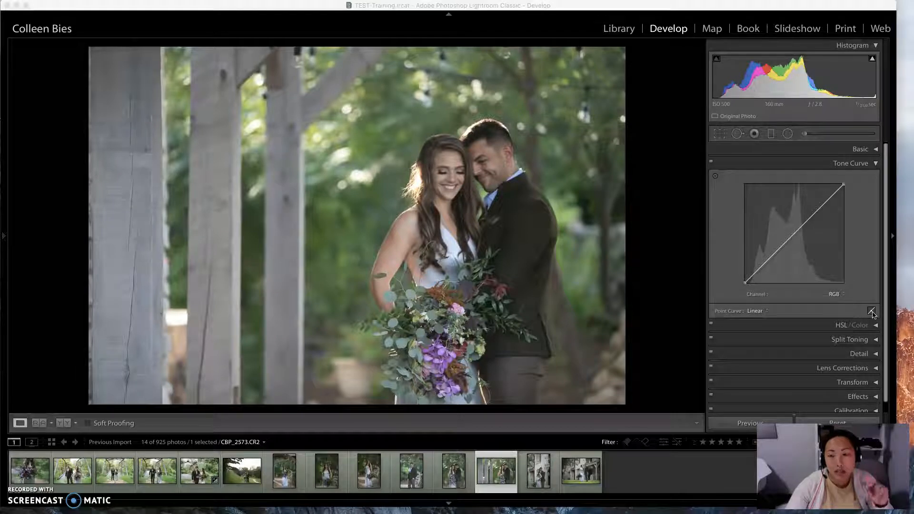
# Toggle the Tone Curve between point curve editing and the region sliders, ending on the region sliders
pyautogui.click(871, 311)
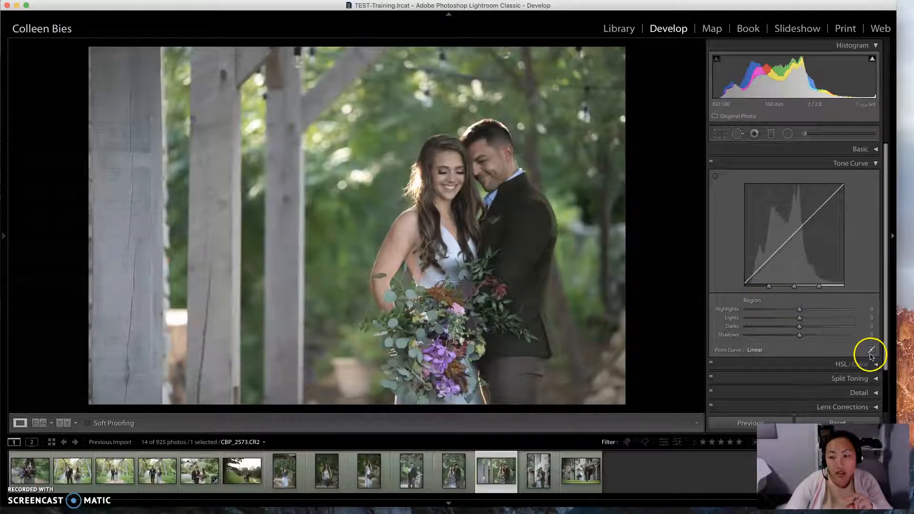
pyautogui.click(870, 350)
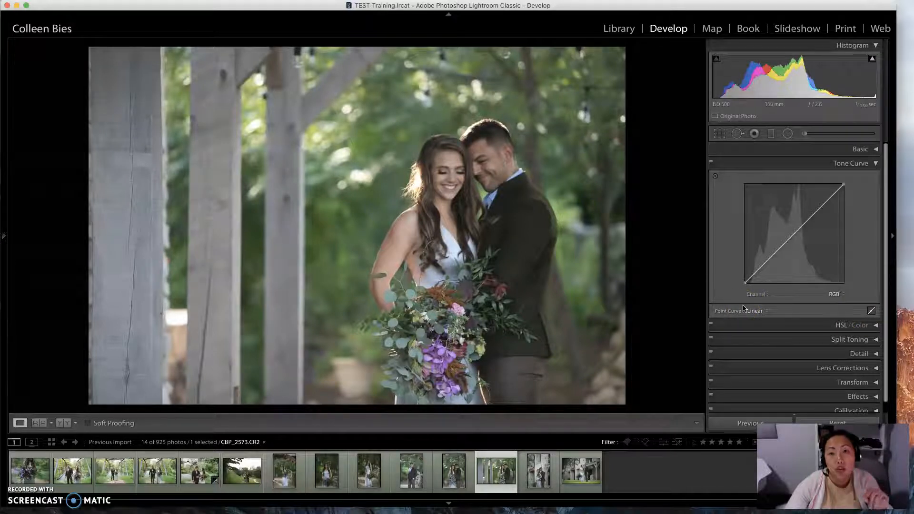
pyautogui.click(871, 311)
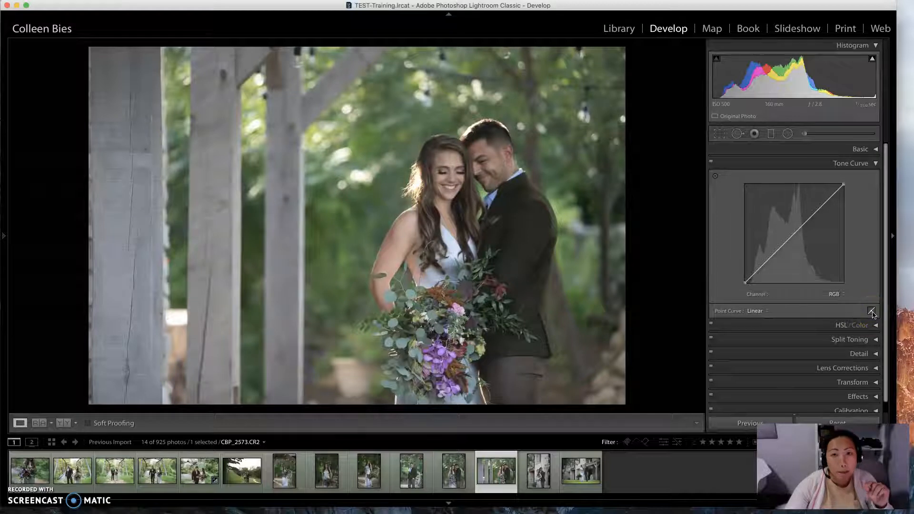
pyautogui.click(871, 312)
# Try the Tone Curve region sliders from Highlights to Shadows, raising Shadows to +5
pyautogui.click(800, 311)
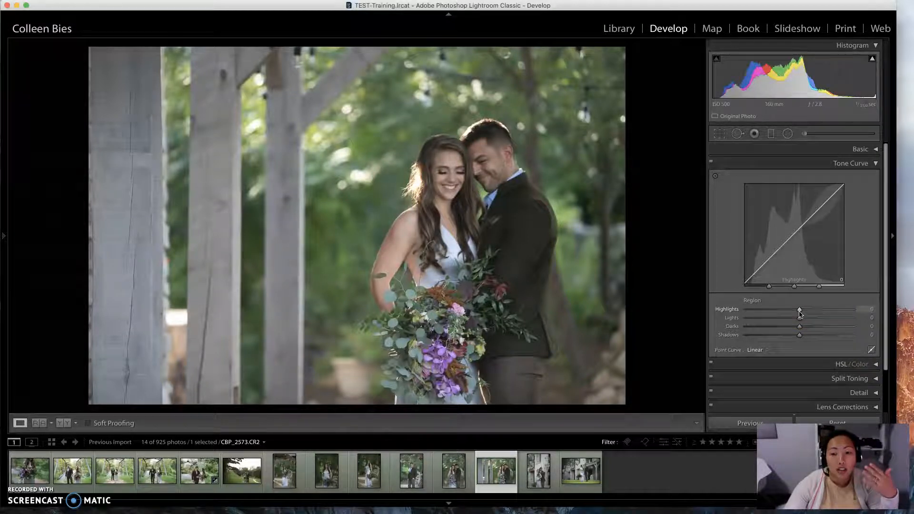
pyautogui.moveTo(799, 311)
pyautogui.mouseDown()
pyautogui.moveTo(780, 313)
pyautogui.moveTo(867, 310)
pyautogui.moveTo(742, 318)
pyautogui.moveTo(865, 316)
pyautogui.moveTo(743, 321)
pyautogui.moveTo(859, 317)
pyautogui.moveTo(799, 319)
pyautogui.mouseUp()
pyautogui.doubleClick(814, 312)
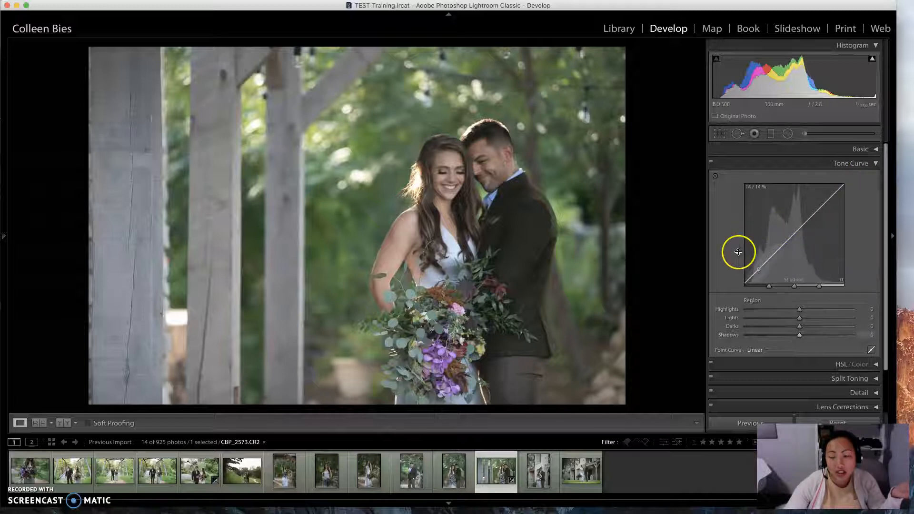
pyautogui.click(800, 327)
pyautogui.moveTo(800, 327)
pyautogui.mouseDown()
pyautogui.moveTo(822, 327)
pyautogui.moveTo(786, 327)
pyautogui.moveTo(845, 327)
pyautogui.moveTo(745, 336)
pyautogui.moveTo(859, 334)
pyautogui.moveTo(734, 333)
pyautogui.moveTo(812, 332)
pyautogui.moveTo(802, 336)
pyautogui.mouseUp()
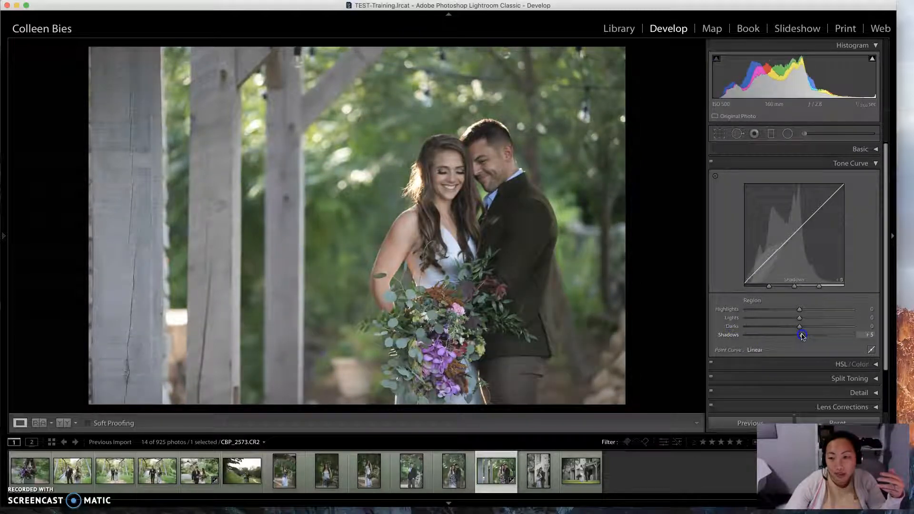
# Try extending the shadows region to mid-curve and setting Lights to +56 and Darks to -79, and reset the photo
pyautogui.moveTo(769, 286)
pyautogui.mouseDown()
pyautogui.moveTo(756, 286)
pyautogui.moveTo(797, 292)
pyautogui.mouseUp()
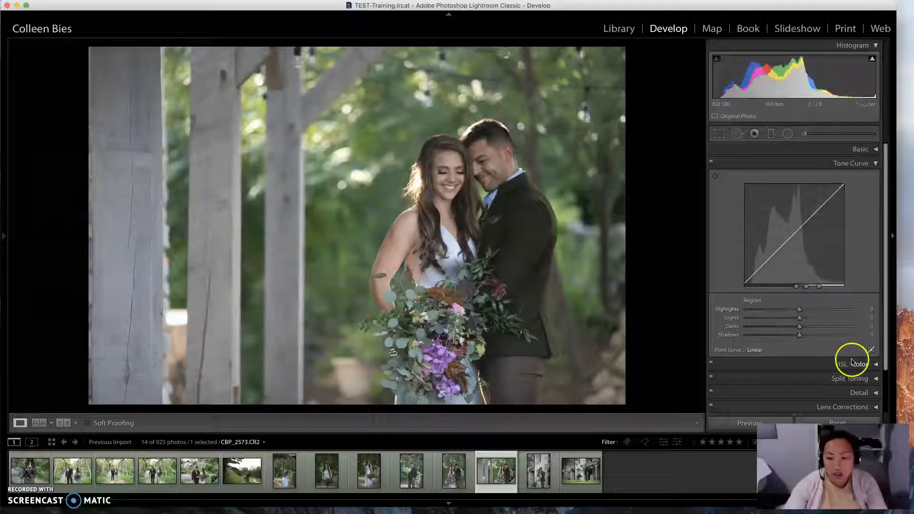
pyautogui.moveTo(799, 327); pyautogui.dragTo(829, 317)
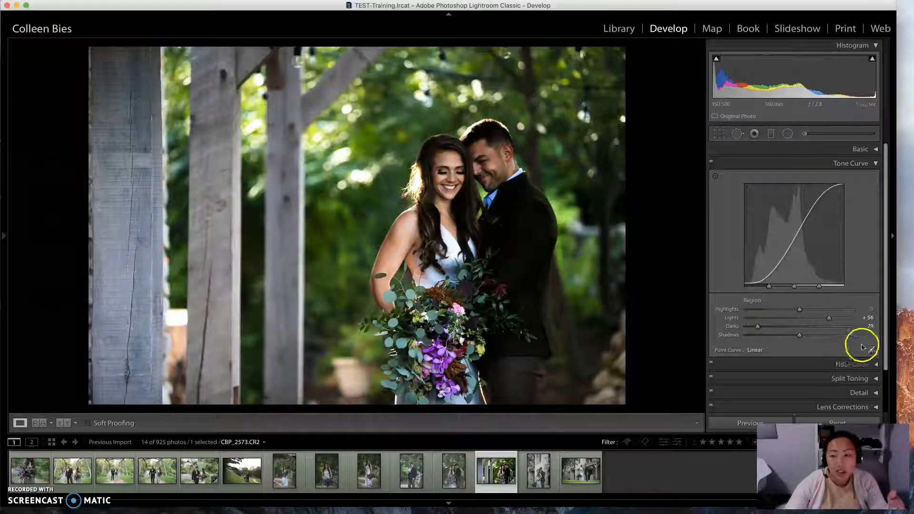
pyautogui.click(838, 424)
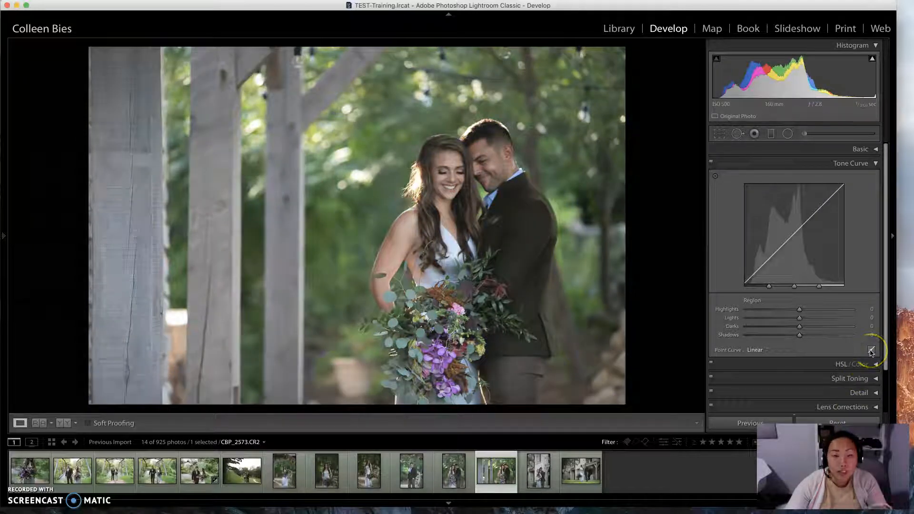
# Switch the Tone Curve to point curve editing and add a midpoint on the RGB curve at about 49%
pyautogui.click(871, 351)
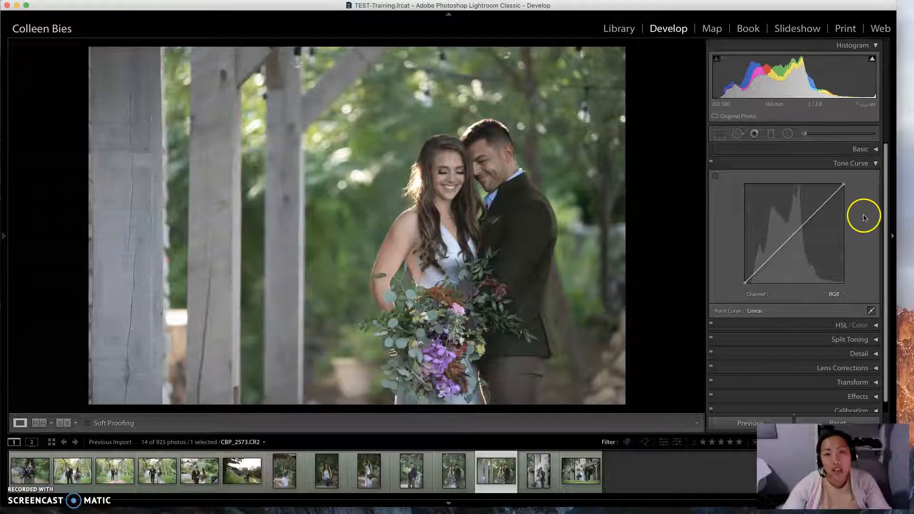
pyautogui.click(794, 234)
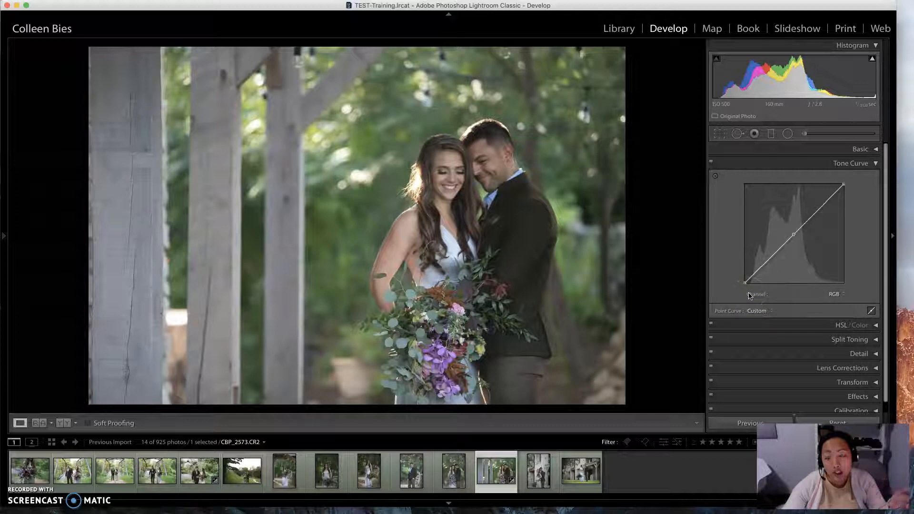
pyautogui.moveTo(782, 274); pyautogui.dragTo(792, 237)
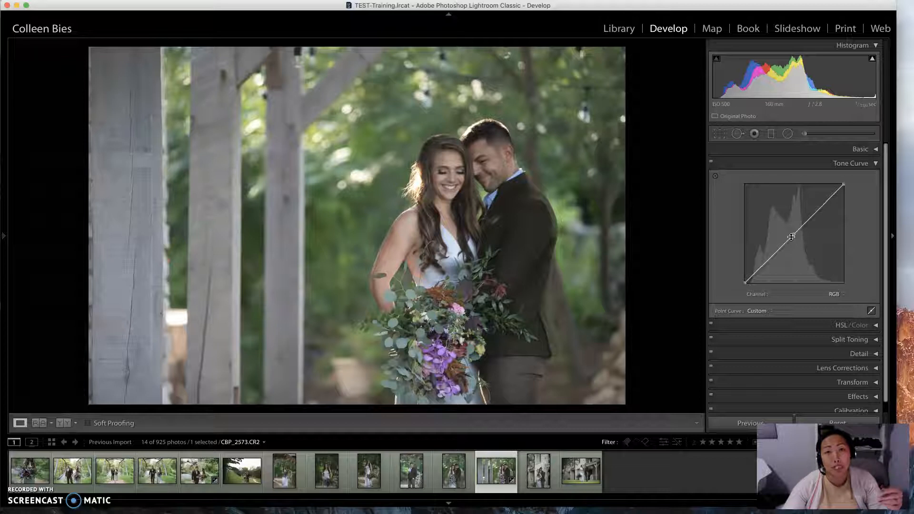
pyautogui.moveTo(791, 237); pyautogui.dragTo(793, 233)
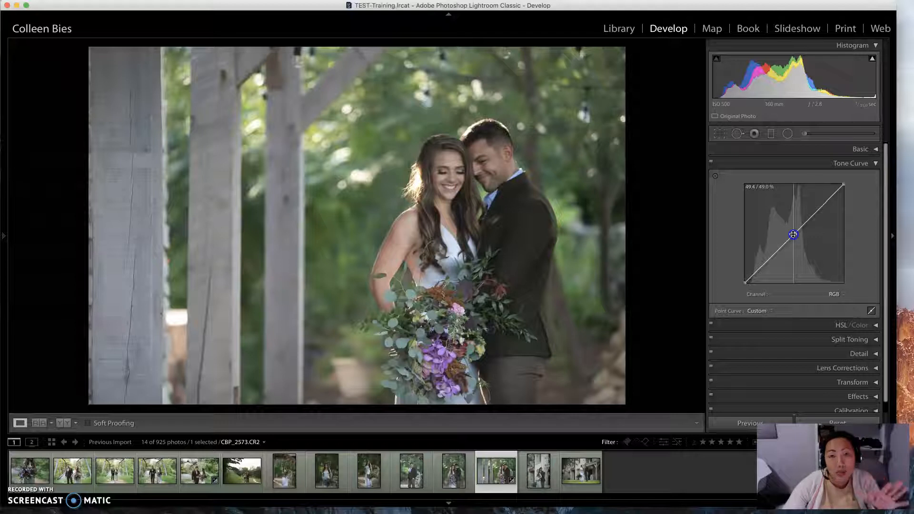
# Try brightening the photo by raising the RGB curve's midpoint to about 43.1 / 63.5 %, and return it to the diagonal
pyautogui.moveTo(793, 235); pyautogui.dragTo(746, 285)
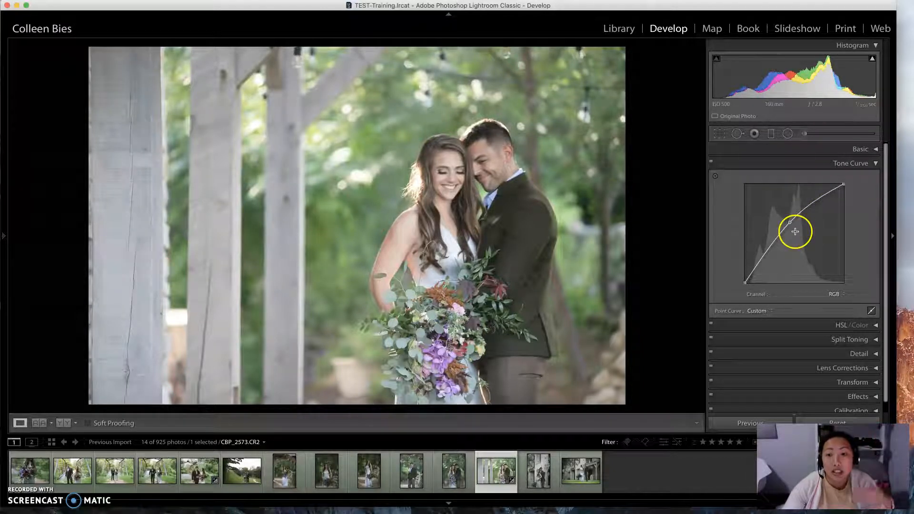
pyautogui.click(789, 222)
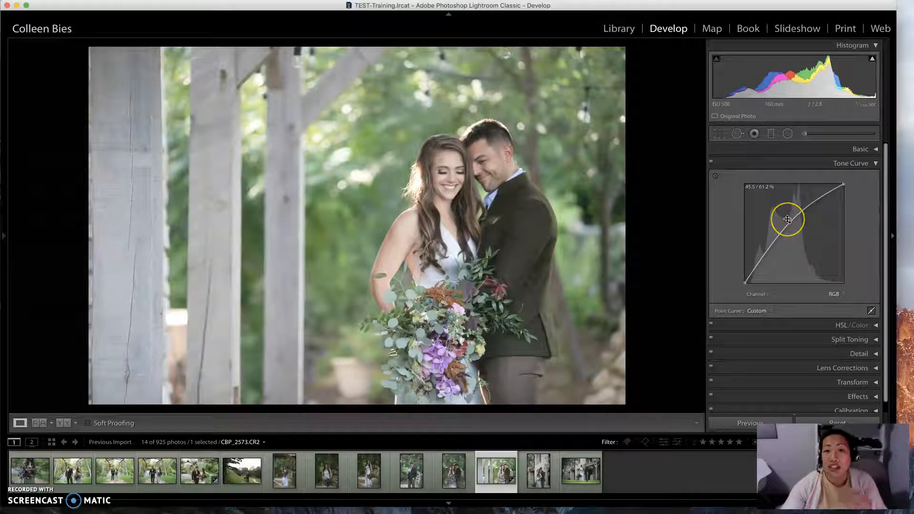
pyautogui.moveTo(787, 222)
pyautogui.mouseDown()
pyautogui.moveTo(790, 240)
pyautogui.moveTo(785, 200)
pyautogui.moveTo(786, 222)
pyautogui.mouseUp()
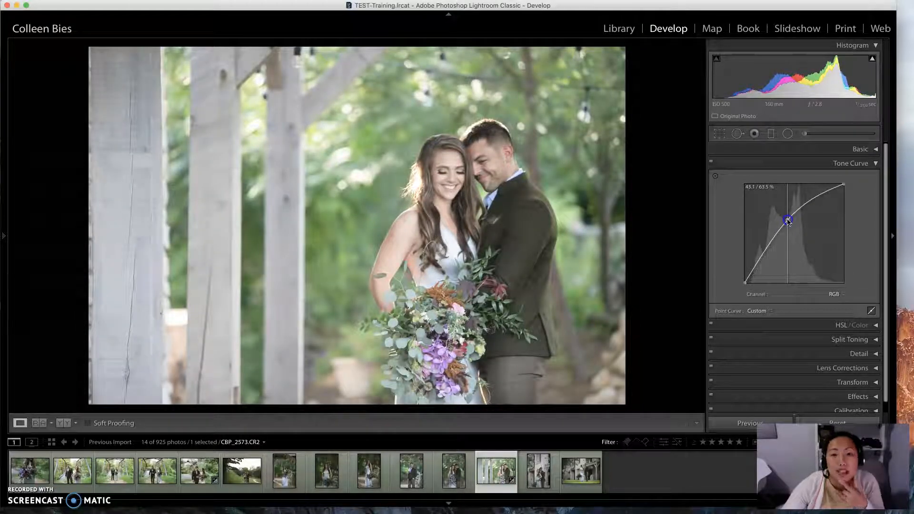
pyautogui.moveTo(788, 221); pyautogui.dragTo(793, 237)
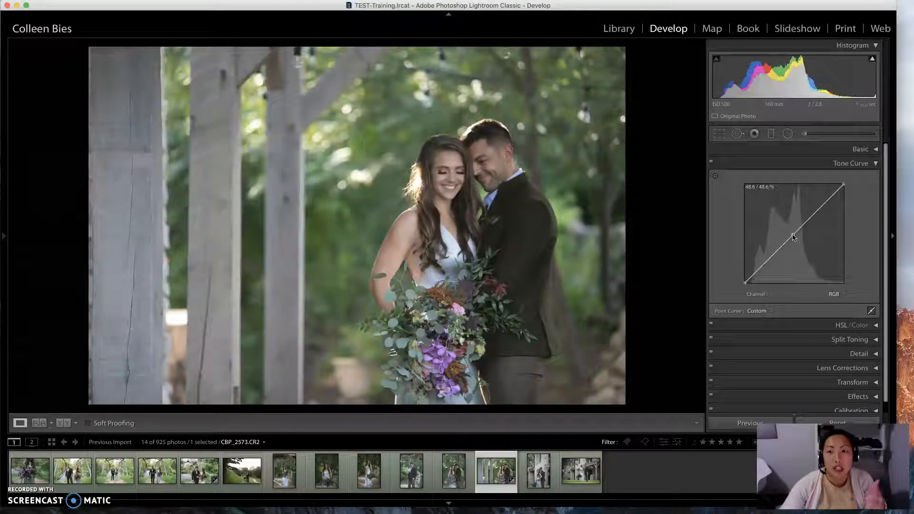
# Lift the RGB curve's midpoint slightly to about 45.5 / 52.5 %, and remove the point
pyautogui.moveTo(793, 236); pyautogui.dragTo(790, 233)
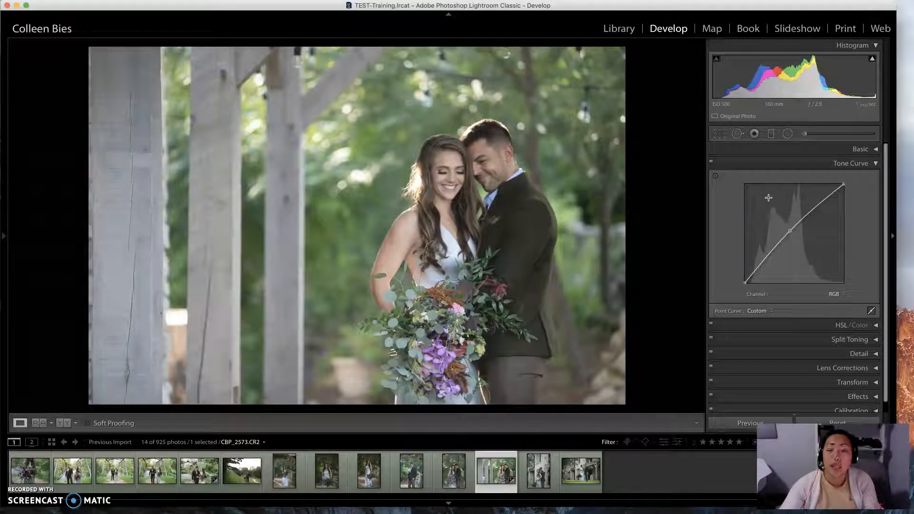
pyautogui.click(789, 230)
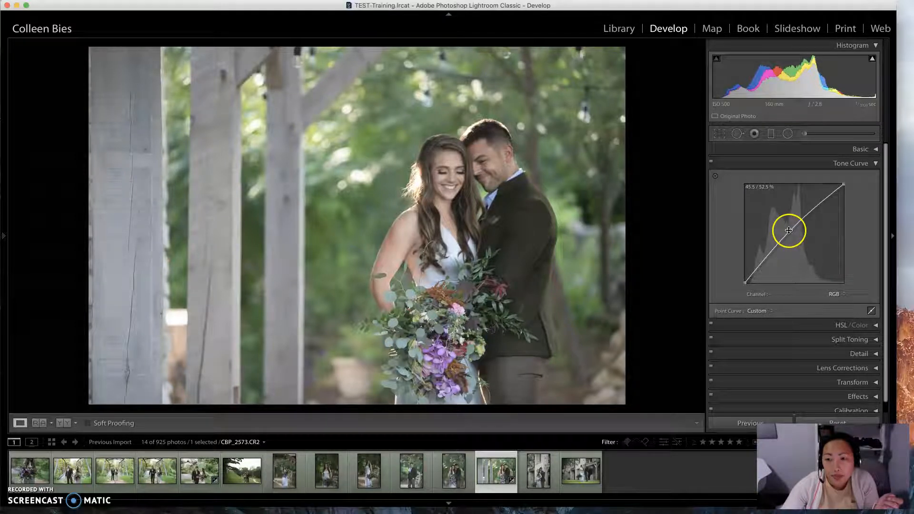
pyautogui.doubleClick(789, 231)
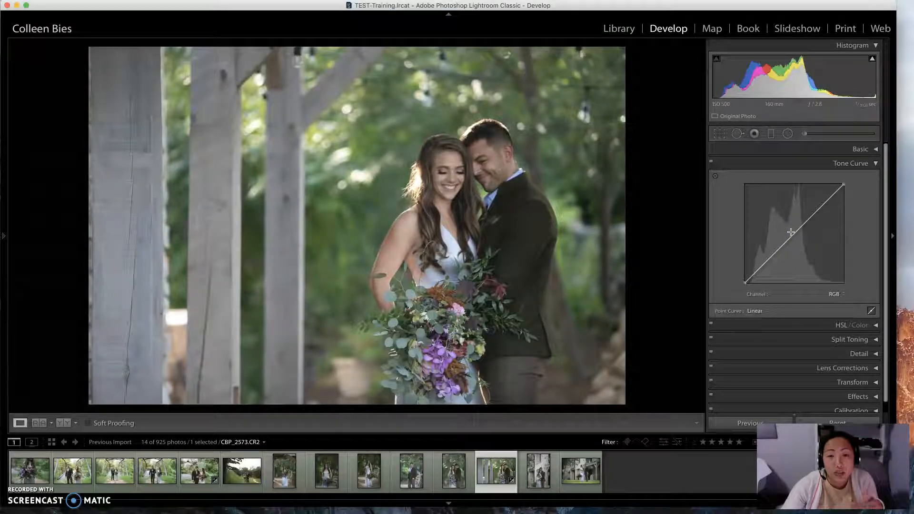
# Try lowering the curve's white endpoint to about 49.4% output and raising its black endpoint to about 25.5%, restoring each
pyautogui.moveTo(843, 185); pyautogui.dragTo(884, 235)
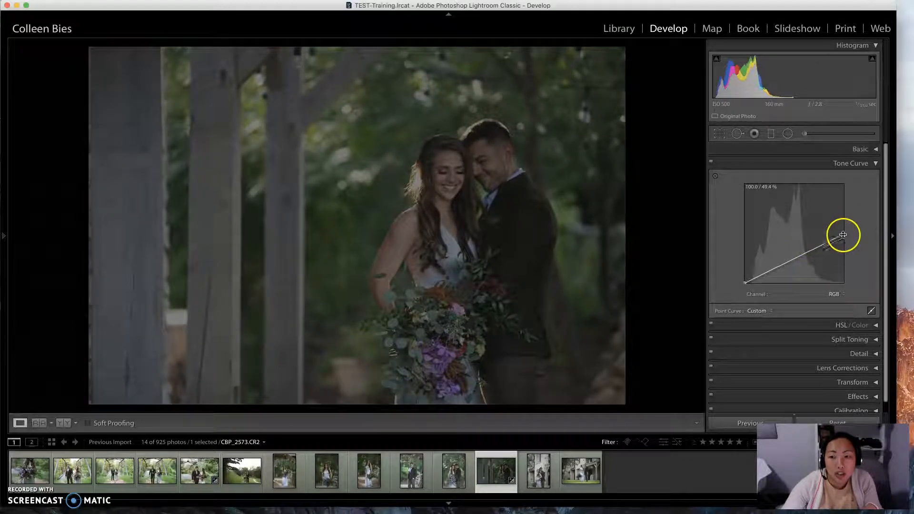
pyautogui.moveTo(843, 235); pyautogui.dragTo(850, 170)
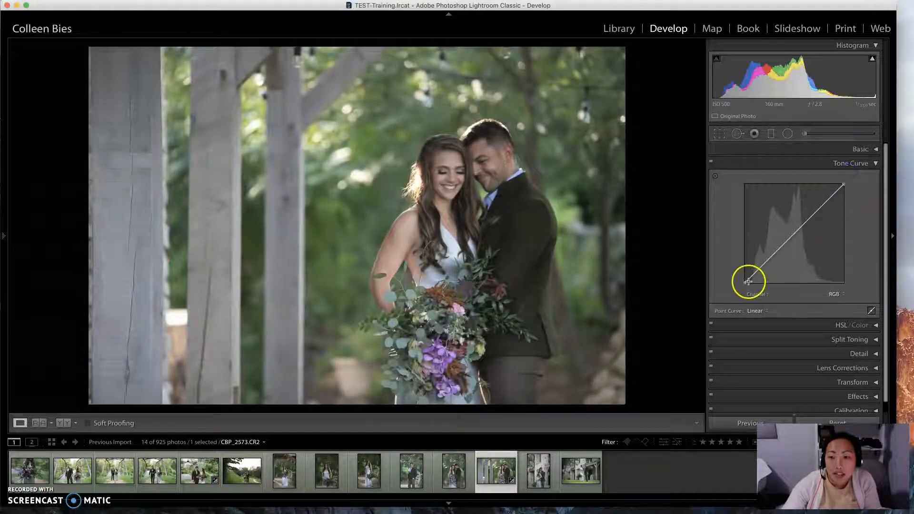
pyautogui.moveTo(744, 281); pyautogui.dragTo(738, 260)
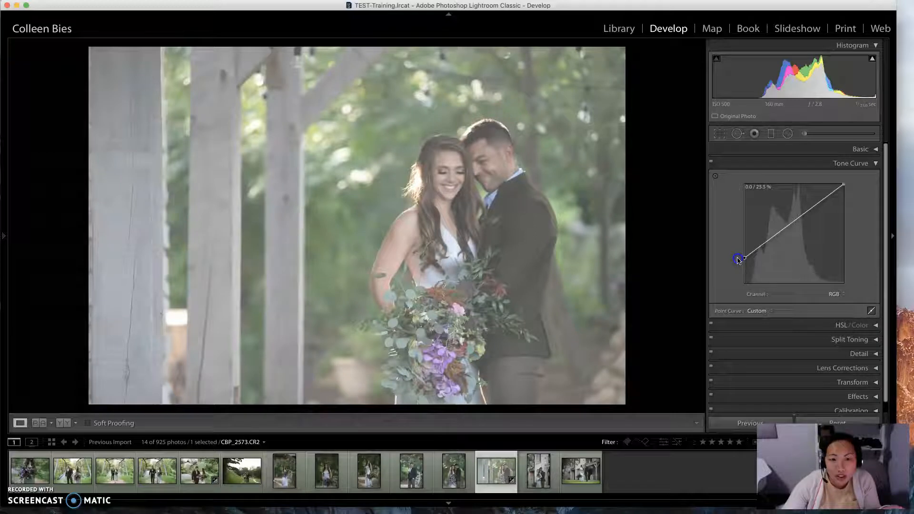
pyautogui.moveTo(738, 259); pyautogui.dragTo(733, 288)
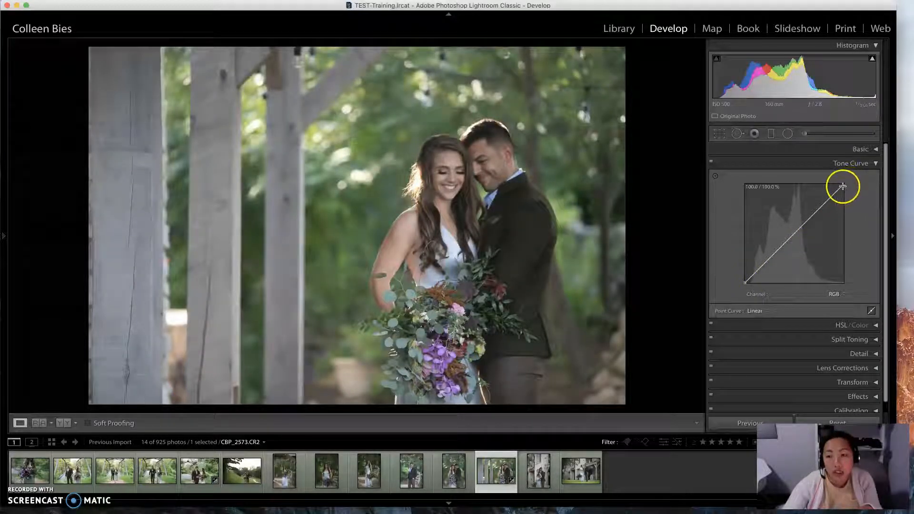
# Try moving the curve's black endpoint inward to about 25.9% input, bring it back, and reset the photo
pyautogui.click(745, 287)
pyautogui.moveTo(750, 287); pyautogui.dragTo(771, 290)
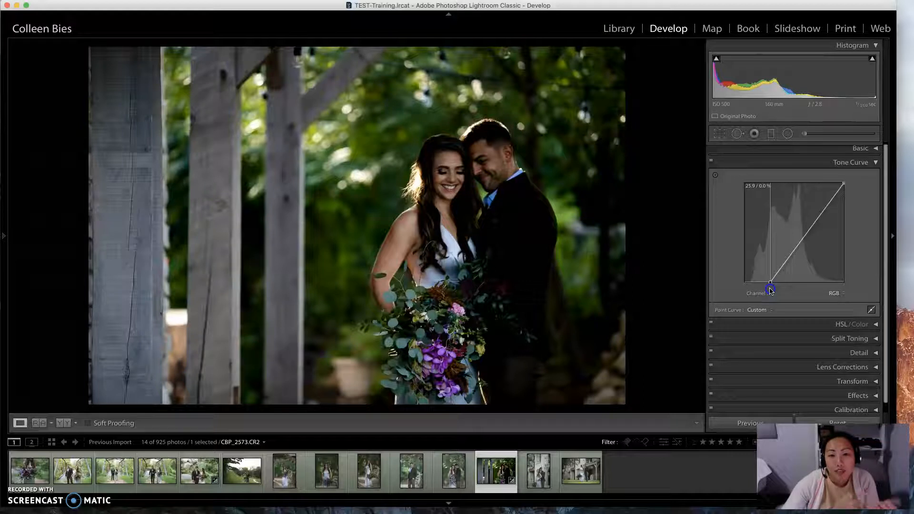
pyautogui.moveTo(771, 290); pyautogui.dragTo(746, 294)
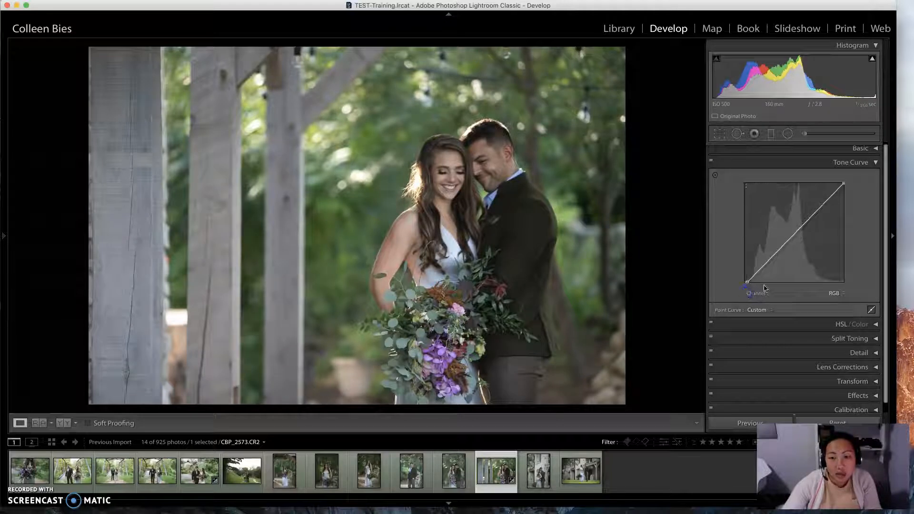
pyautogui.moveTo(843, 184)
pyautogui.mouseDown()
pyautogui.moveTo(801, 180)
pyautogui.moveTo(843, 183)
pyautogui.mouseUp()
pyautogui.moveTo(746, 280); pyautogui.dragTo(748, 280)
pyautogui.click(851, 421)
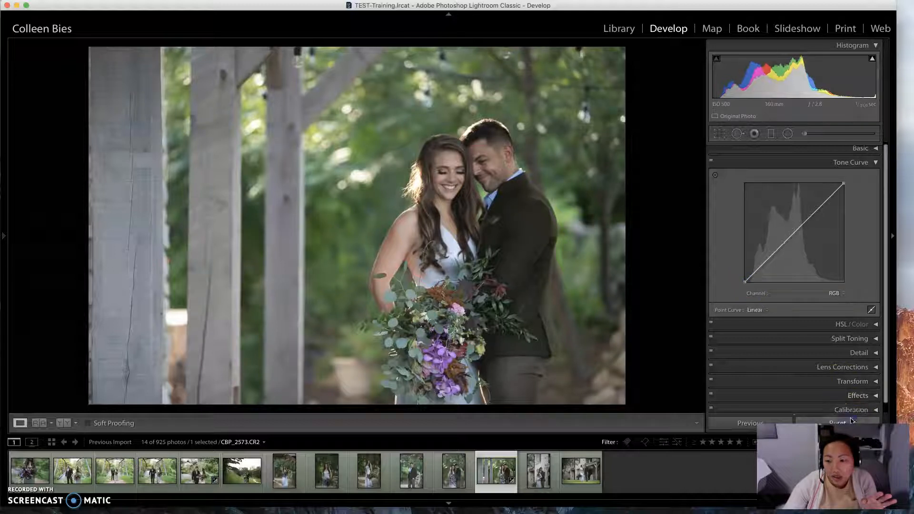
# View the Red, Green and Blue channel curves one after another, and return to the RGB channel
pyautogui.click(835, 294)
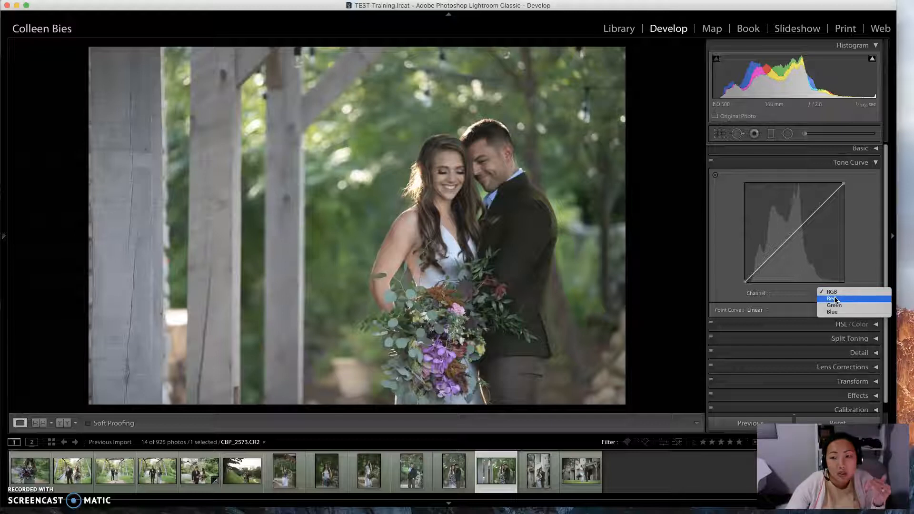
pyautogui.click(835, 300)
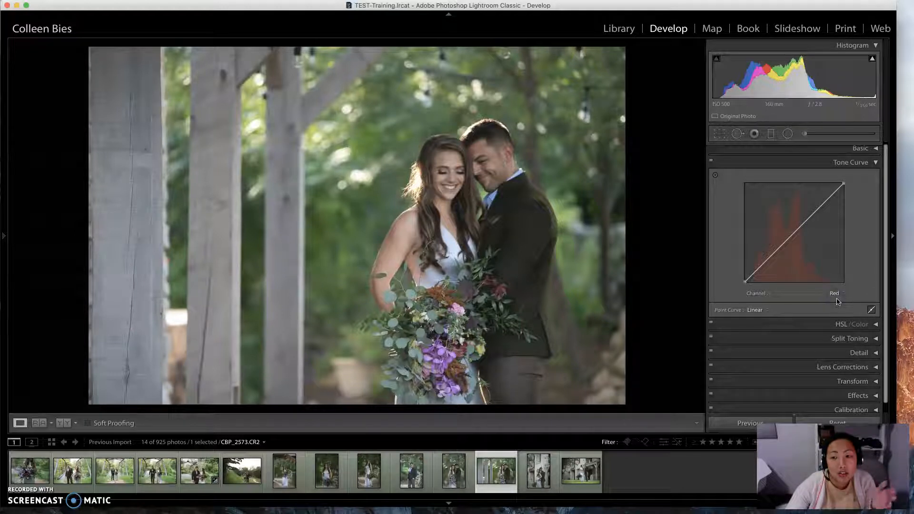
pyautogui.click(833, 293)
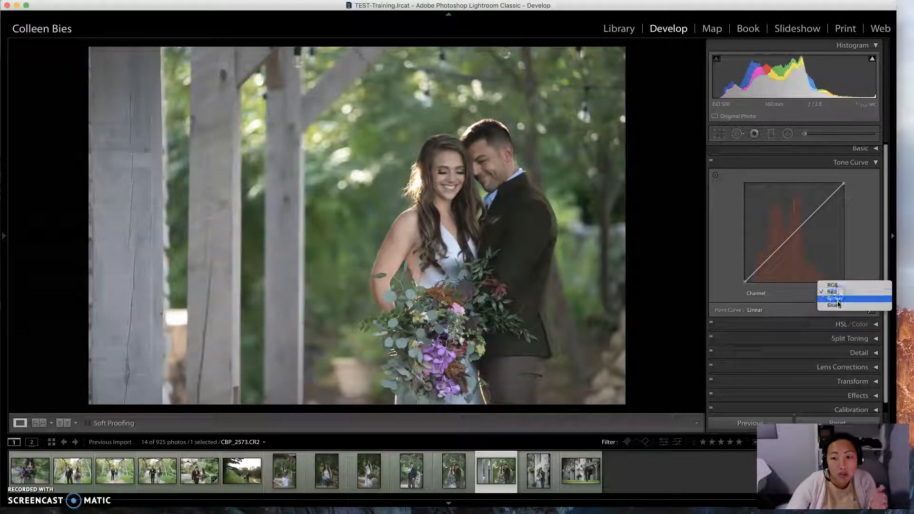
pyautogui.click(838, 299)
pyautogui.click(837, 295)
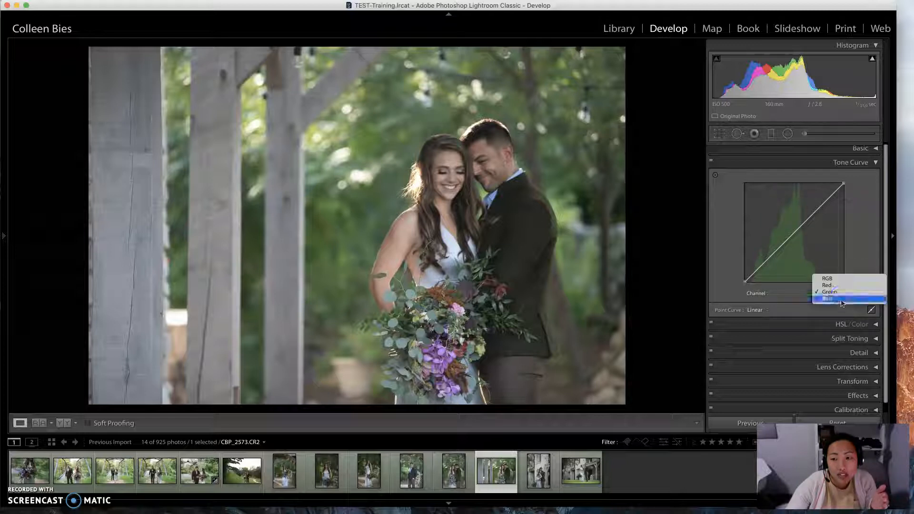
pyautogui.click(841, 300)
pyautogui.click(836, 299)
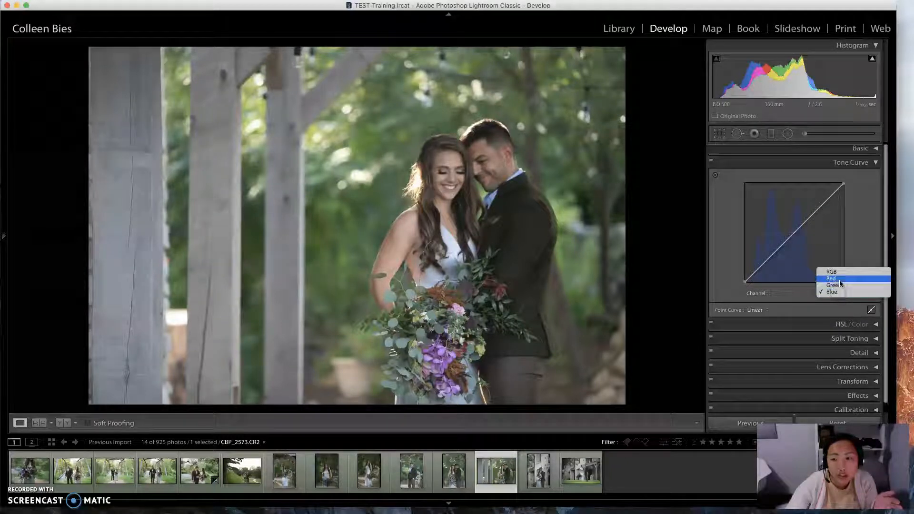
pyautogui.click(836, 287)
pyautogui.click(836, 288)
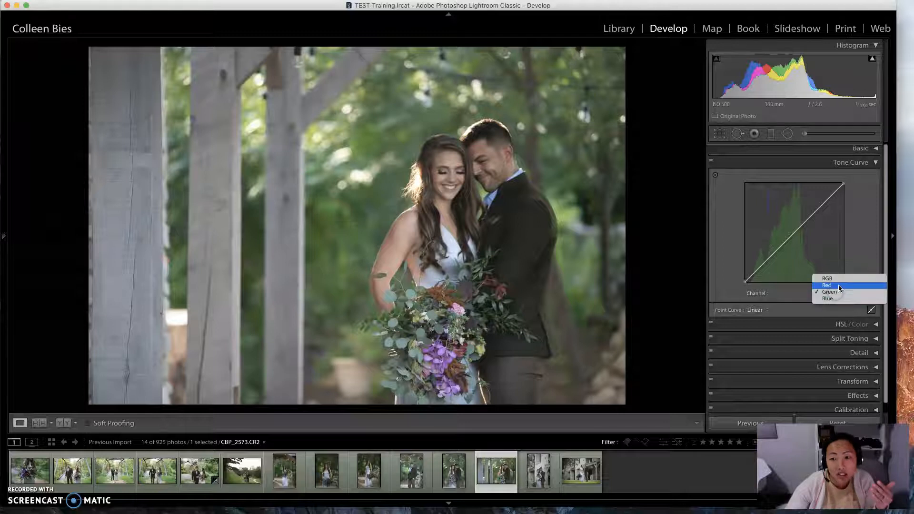
pyautogui.click(839, 288)
pyautogui.click(833, 296)
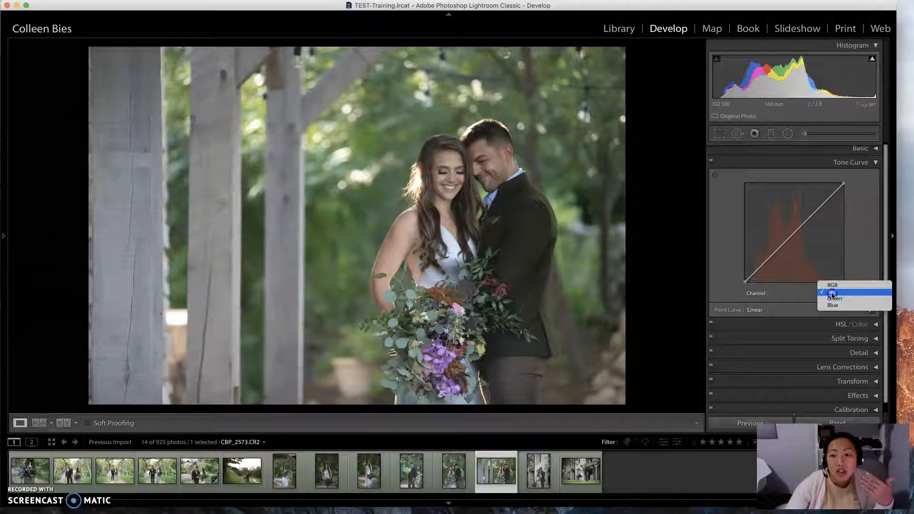
pyautogui.click(836, 284)
pyautogui.click(828, 300)
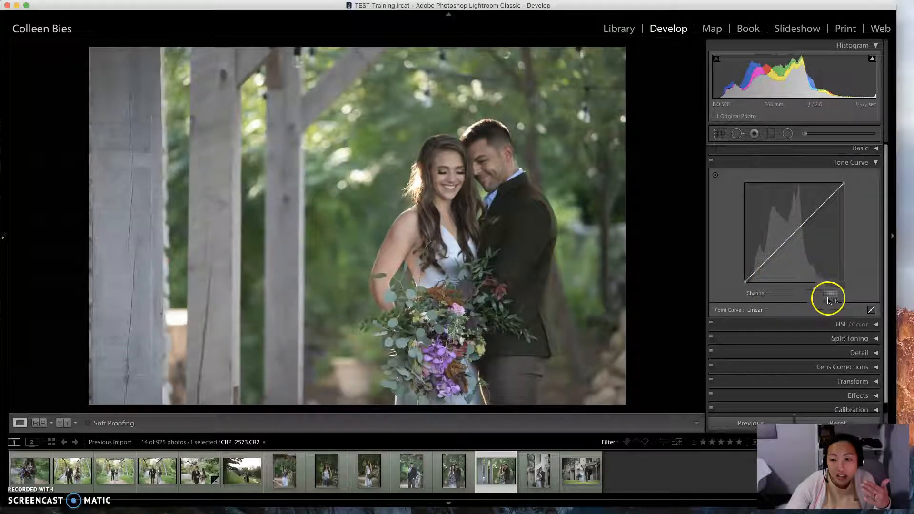
# Switch the curve channel from RGB through Red and Green to Blue to view each curve
pyautogui.click(837, 299)
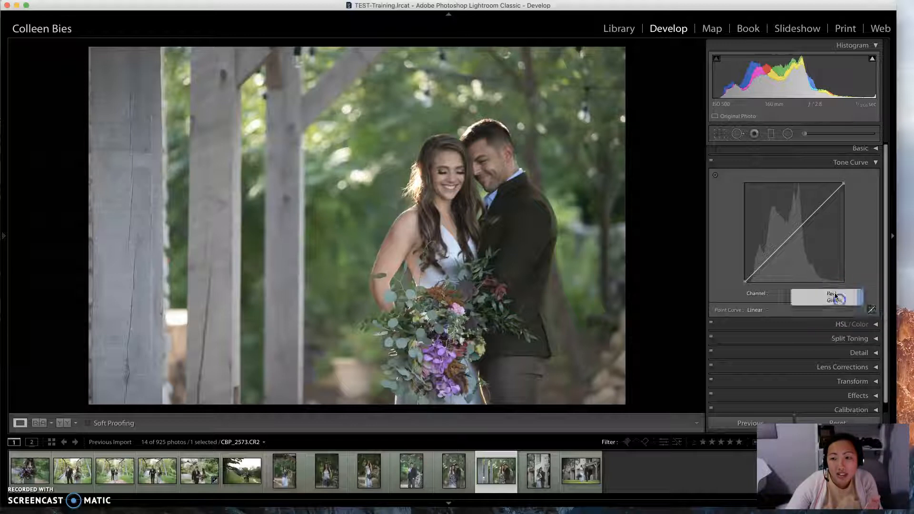
pyautogui.click(836, 295)
pyautogui.click(836, 300)
pyautogui.click(837, 294)
pyautogui.click(838, 300)
# Try bending the Red channel's curve upward in the midtones, and remove the point
pyautogui.click(835, 292)
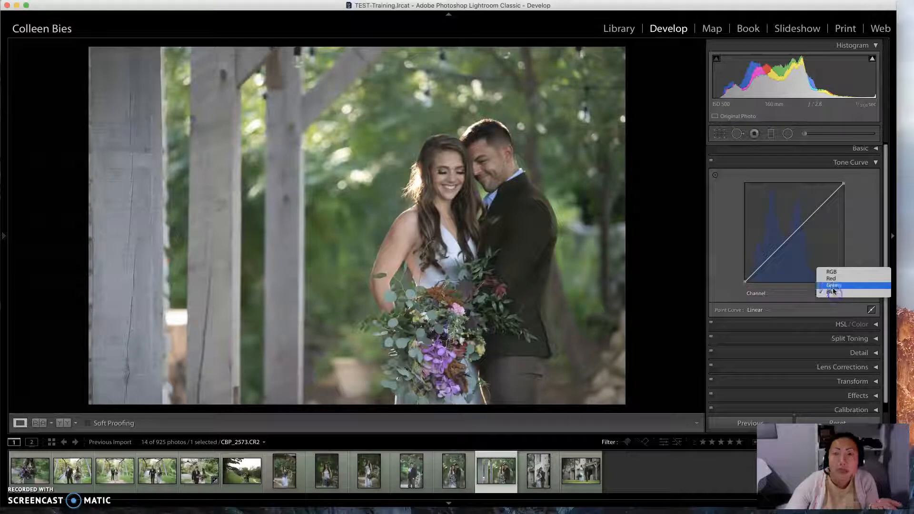
pyautogui.click(834, 281)
pyautogui.moveTo(794, 230); pyautogui.dragTo(779, 219)
pyautogui.doubleClick(779, 220)
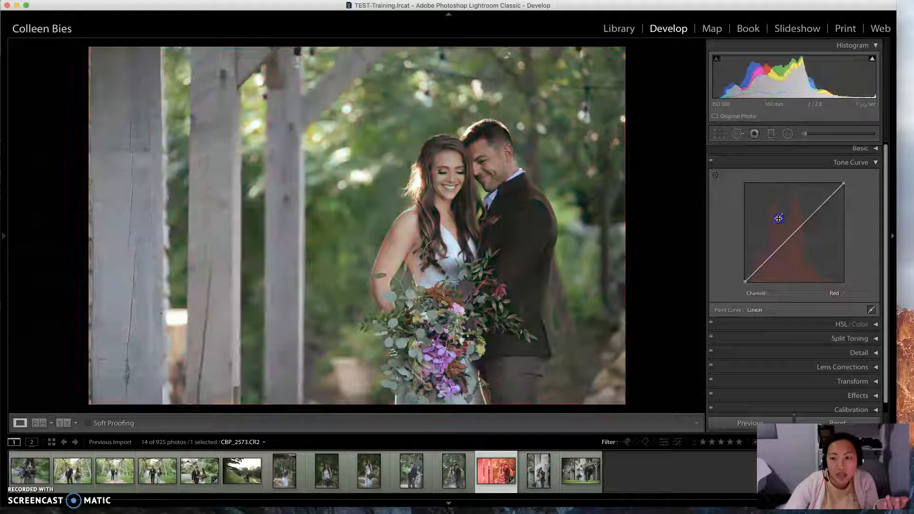
# Try bending the Green channel's curve downward in the midtones, and remove the point
pyautogui.click(833, 293)
pyautogui.click(831, 299)
pyautogui.moveTo(791, 237)
pyautogui.mouseDown()
pyautogui.moveTo(799, 238)
pyautogui.moveTo(787, 226)
pyautogui.moveTo(802, 241)
pyautogui.moveTo(777, 238)
pyautogui.moveTo(785, 227)
pyautogui.moveTo(767, 212)
pyautogui.moveTo(804, 249)
pyautogui.mouseUp()
pyautogui.doubleClick(785, 226)
# Try pulling the Blue curve's midtones to about 59.2 / 34.5 %, remove that point, and lower the shadows slightly instead
pyautogui.click(833, 293)
pyautogui.click(833, 300)
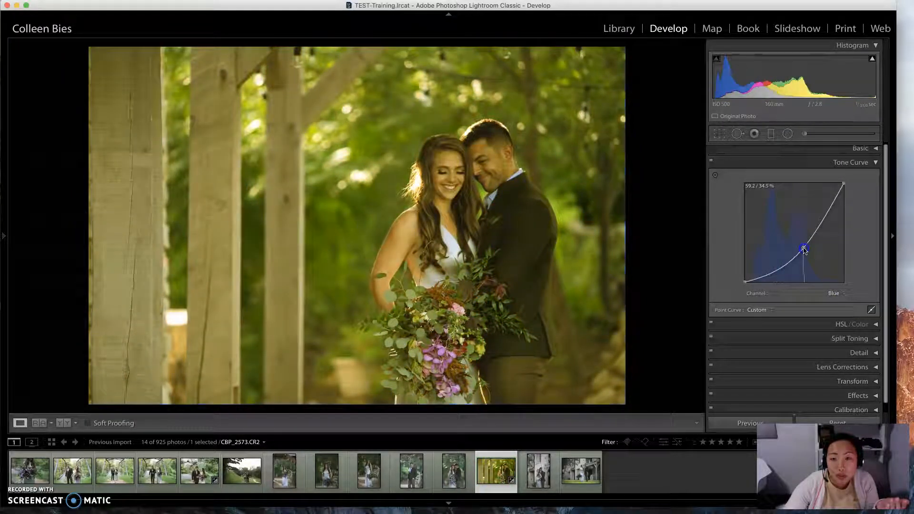
pyautogui.doubleClick(803, 249)
pyautogui.moveTo(773, 255); pyautogui.dragTo(772, 259)
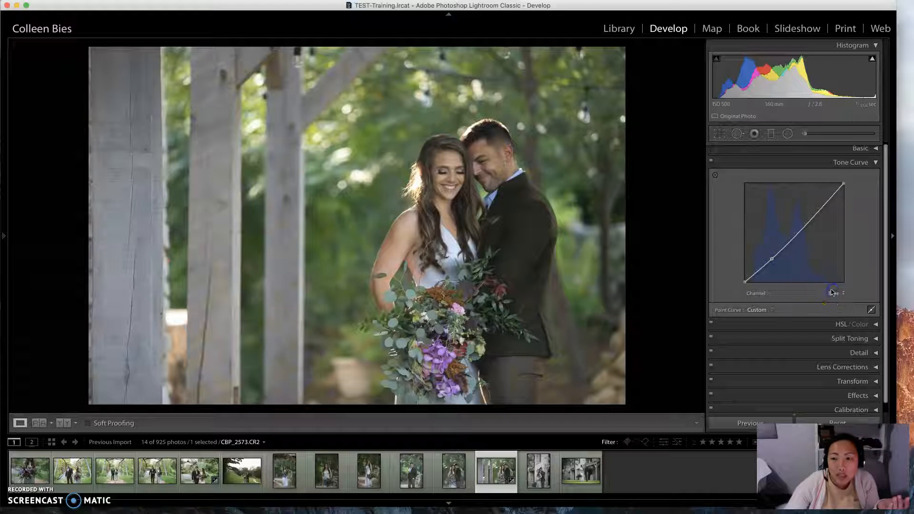
# Add a shadow point at about 23.9 / 24.7 % to the Green curve and lower a highlight point slightly
pyautogui.click(834, 293)
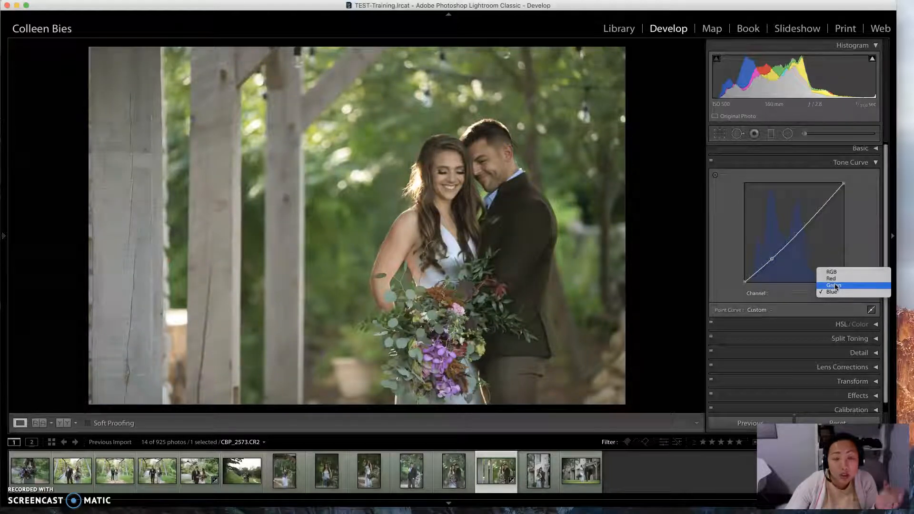
pyautogui.click(837, 286)
pyautogui.moveTo(772, 262); pyautogui.dragTo(768, 259)
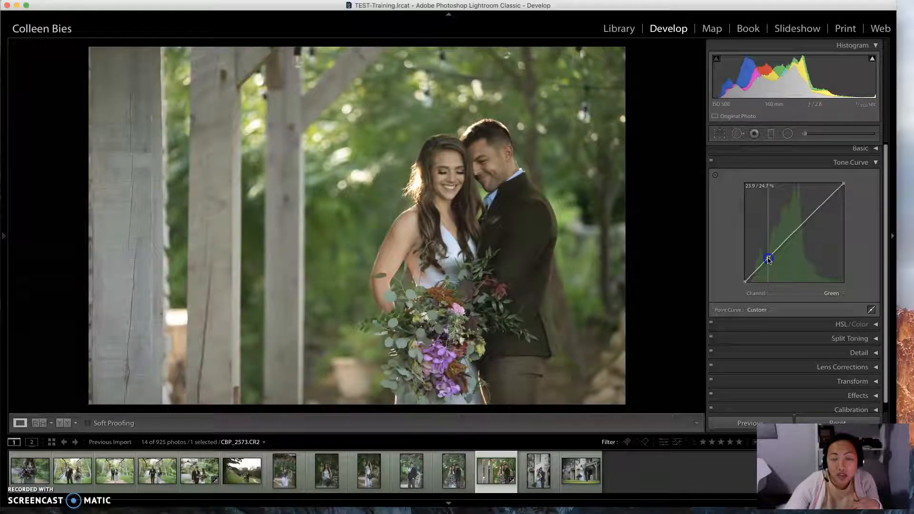
pyautogui.click(808, 219)
pyautogui.moveTo(808, 220); pyautogui.dragTo(808, 222)
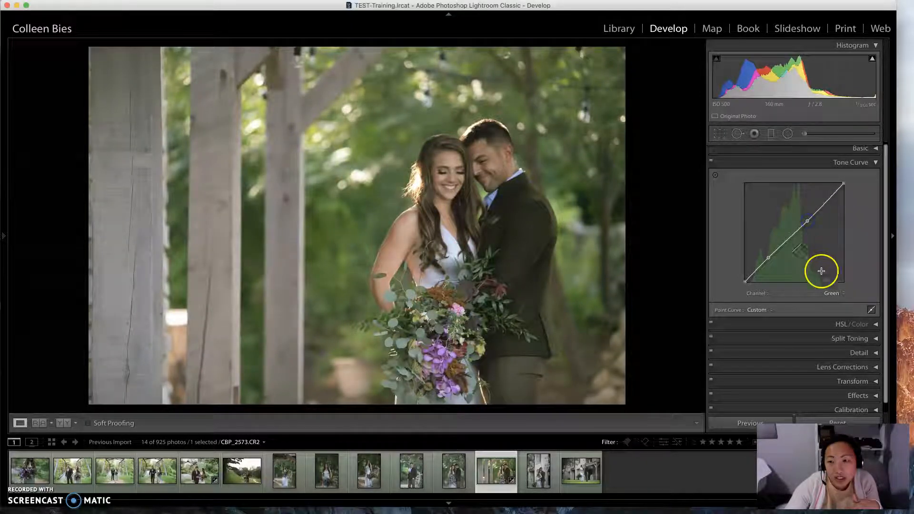
# Lower the Red curve's shadows to about 23.5 / 21.2 % and anchor its midtones with a second point near the diagonal
pyautogui.click(831, 293)
pyautogui.click(828, 287)
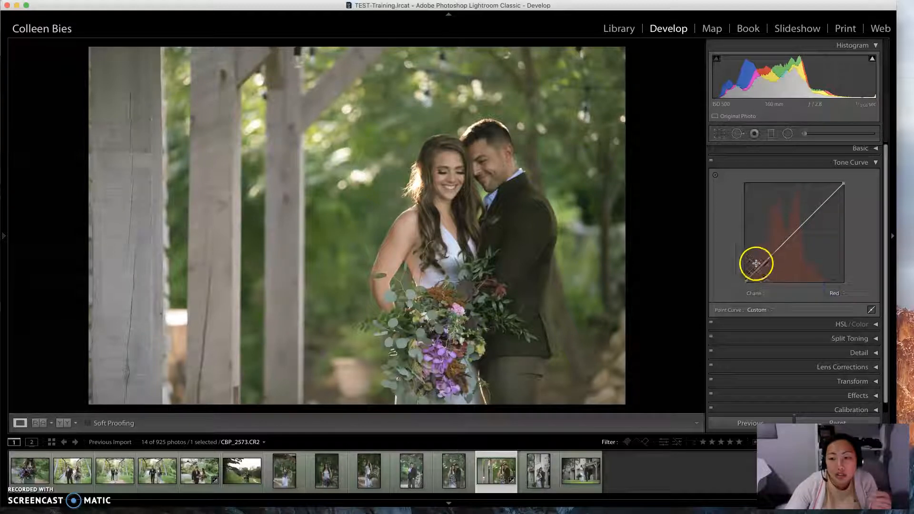
pyautogui.click(768, 262)
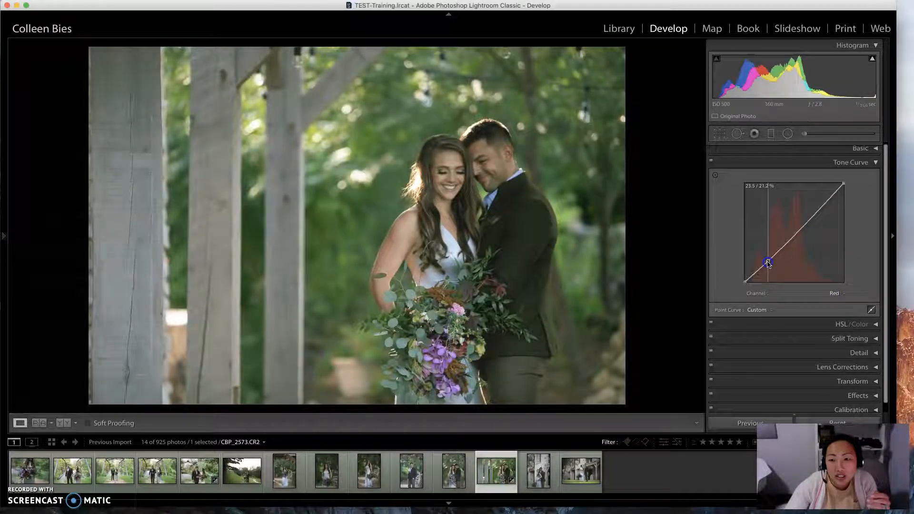
pyautogui.click(793, 234)
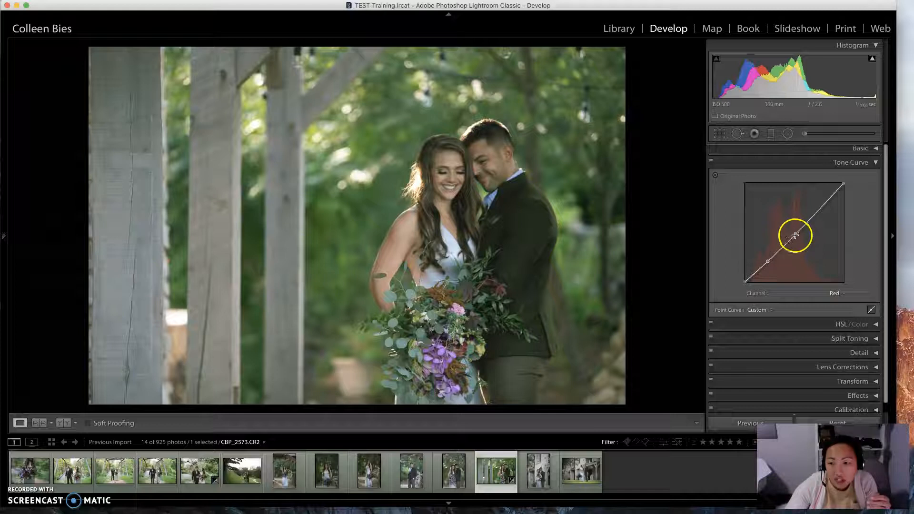
pyautogui.moveTo(793, 236); pyautogui.dragTo(794, 235)
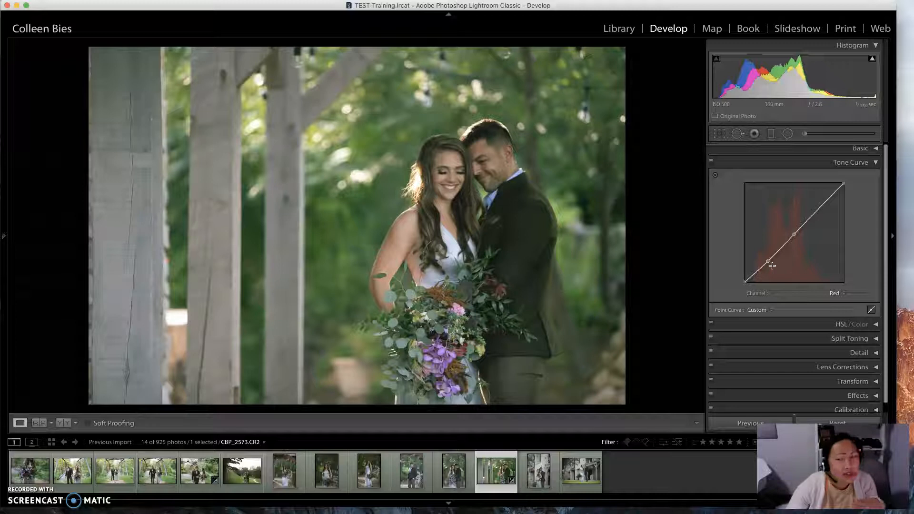
# Reset the photo's adjustments and switch the curve back to the RGB channel
pyautogui.click(834, 294)
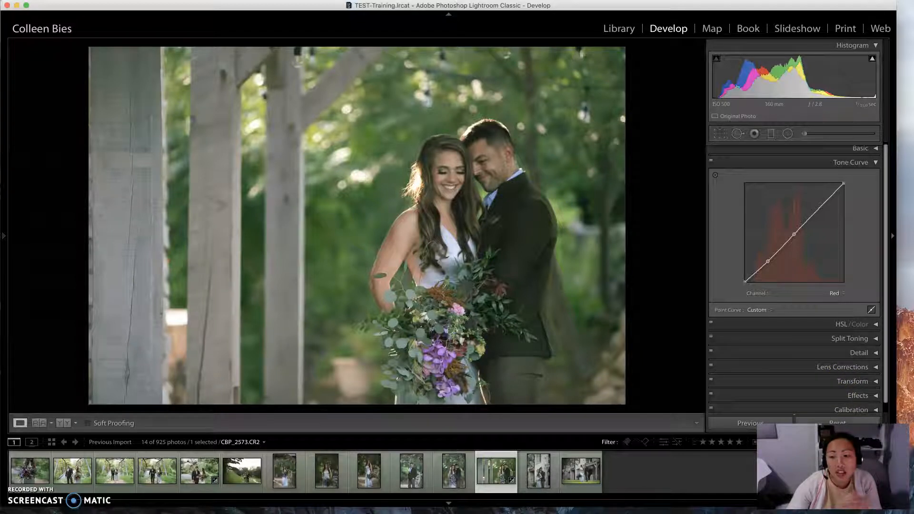
pyautogui.click(837, 422)
pyautogui.click(835, 293)
pyautogui.click(837, 286)
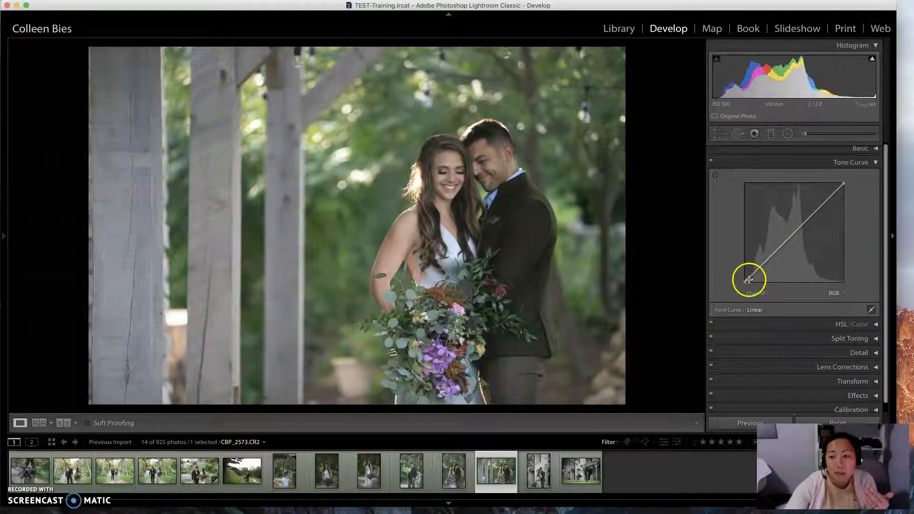
# Try raising the RGB curve's black endpoint slightly and bending the midtones with an added point
pyautogui.moveTo(745, 283); pyautogui.dragTo(744, 272)
pyautogui.moveTo(783, 235); pyautogui.dragTo(798, 250)
pyautogui.doubleClick(798, 251)
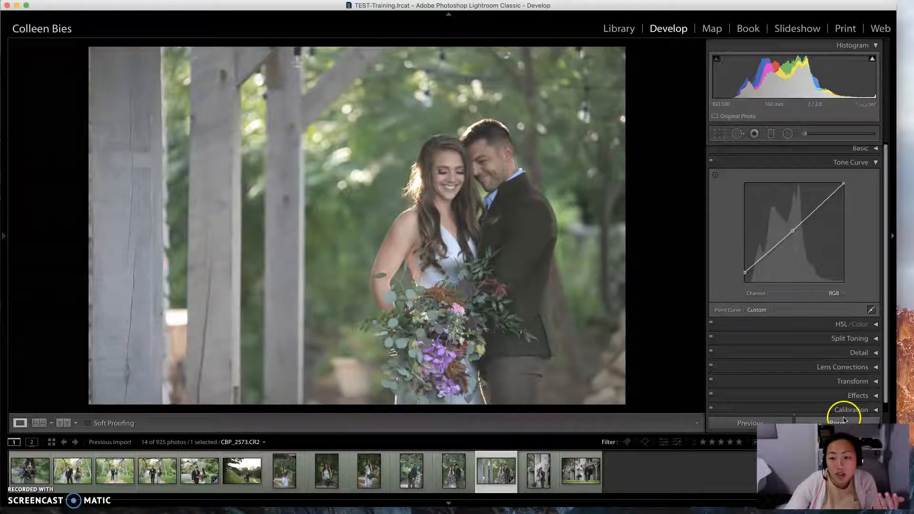
# Shape the RGB curve into an S with lowered shadows and raised highlights, and compare the region and point views
pyautogui.moveTo(769, 258); pyautogui.dragTo(812, 207)
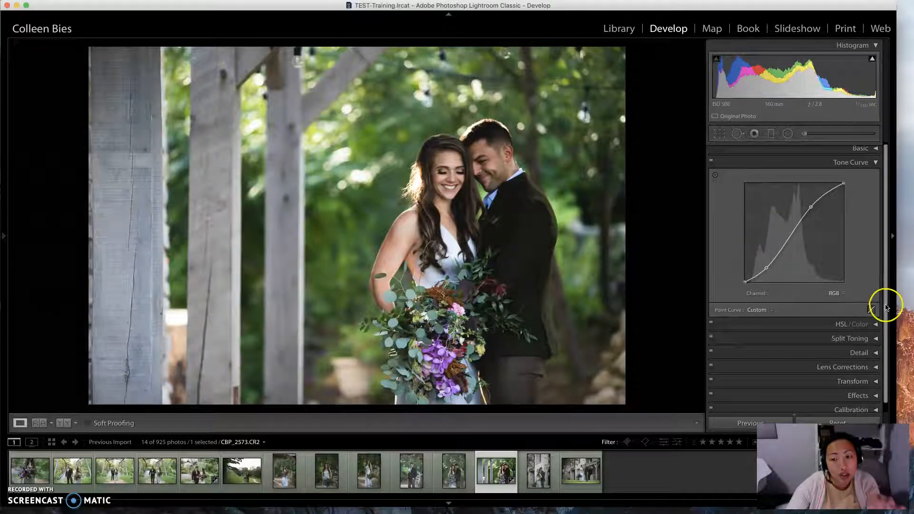
pyautogui.click(871, 309)
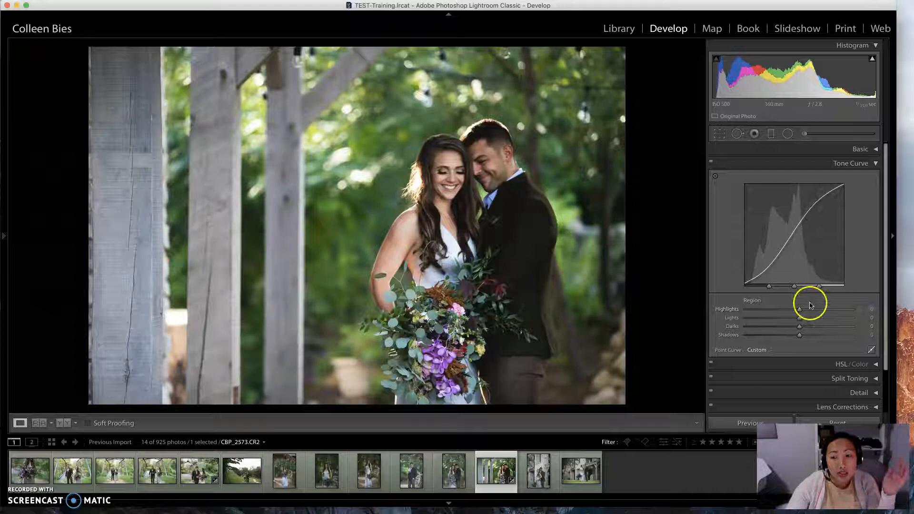
pyautogui.click(872, 350)
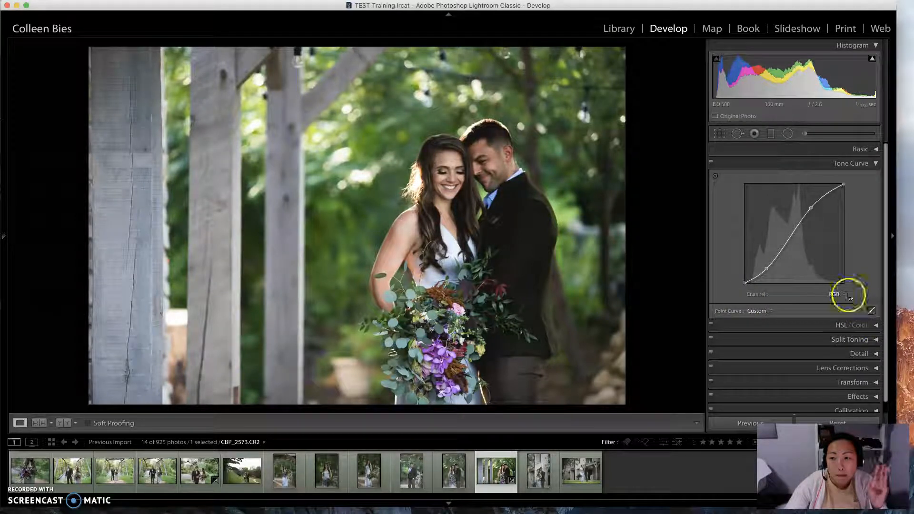
pyautogui.moveTo(792, 235); pyautogui.dragTo(791, 235)
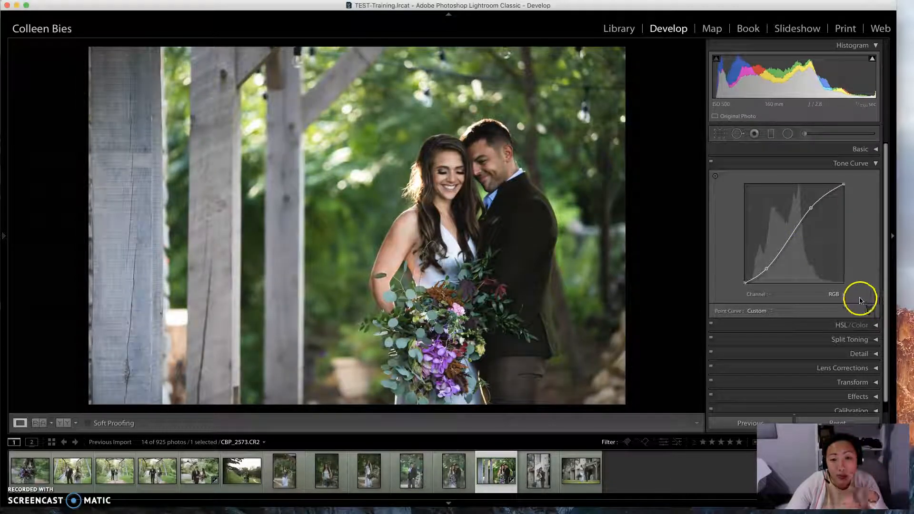
pyautogui.click(837, 310)
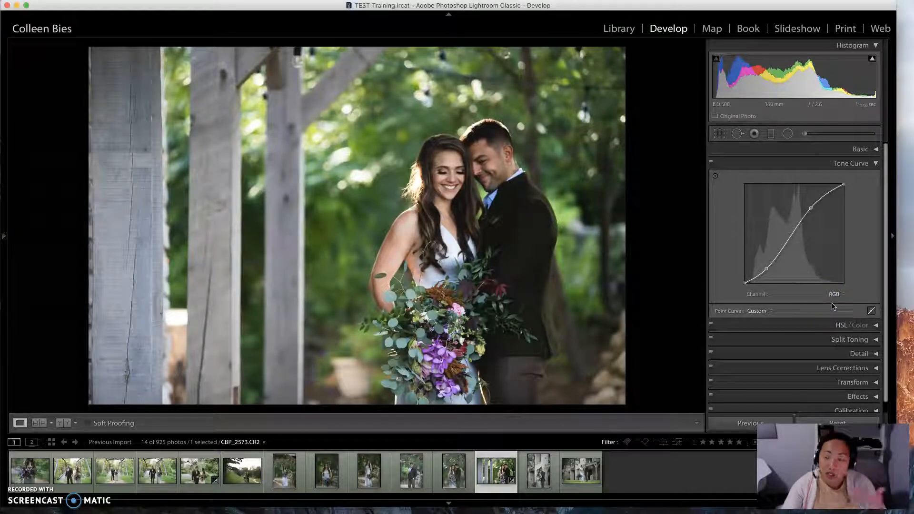
# Show the region sliders and open the option for saving the custom point curve
pyautogui.click(871, 311)
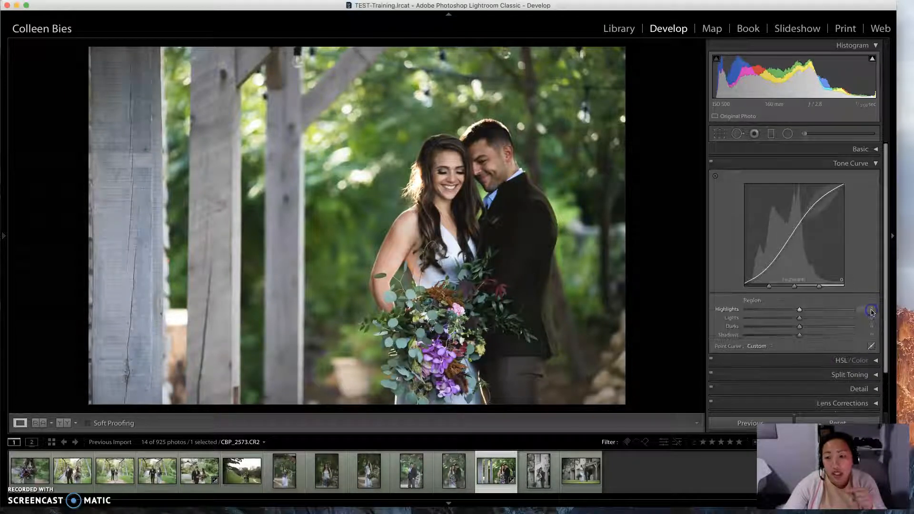
pyautogui.moveTo(803, 319)
pyautogui.mouseDown()
pyautogui.moveTo(817, 317)
pyautogui.moveTo(783, 317)
pyautogui.moveTo(816, 317)
pyautogui.moveTo(783, 318)
pyautogui.moveTo(805, 318)
pyautogui.moveTo(795, 318)
pyautogui.moveTo(800, 336)
pyautogui.moveTo(787, 339)
pyautogui.moveTo(842, 332)
pyautogui.moveTo(781, 333)
pyautogui.moveTo(817, 329)
pyautogui.moveTo(800, 327)
pyautogui.mouseUp()
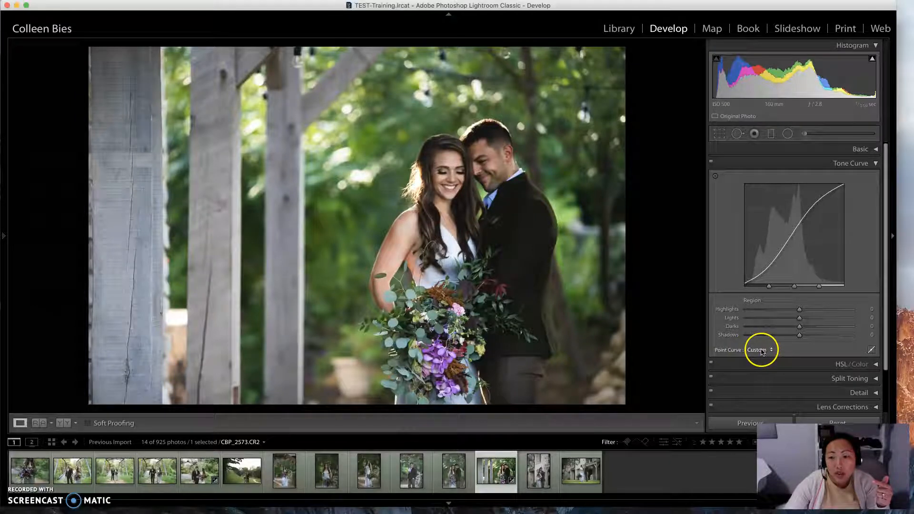
pyautogui.click(761, 350)
pyautogui.click(759, 355)
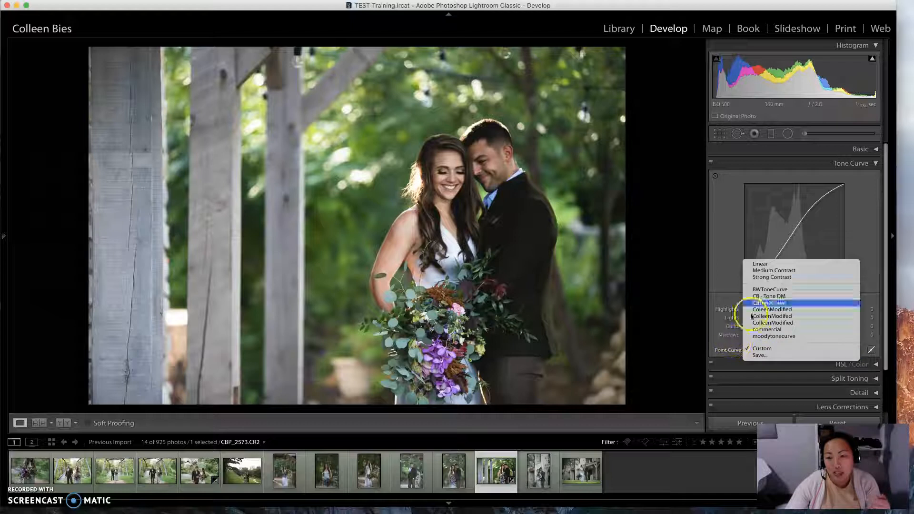
# Apply the BWToneCurve point curve, show its editable points, and set the photo's treatment to Black & White
pyautogui.click(768, 290)
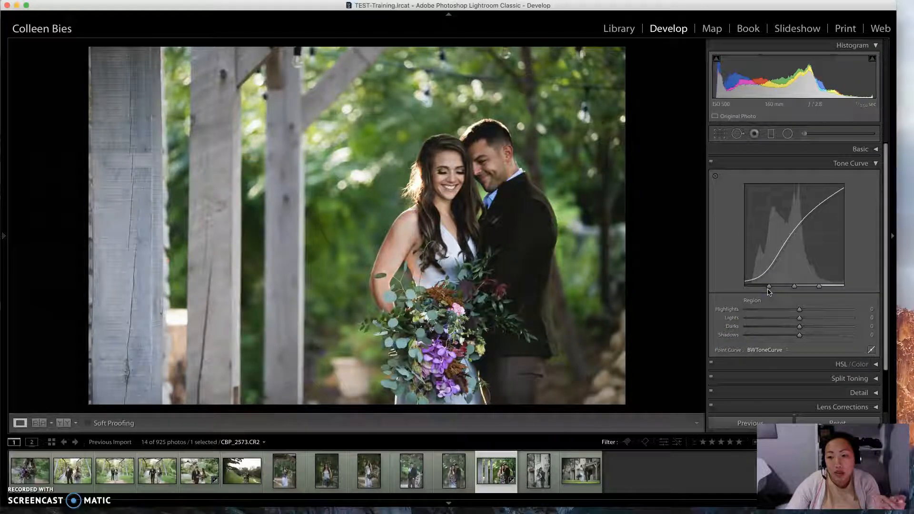
pyautogui.click(871, 350)
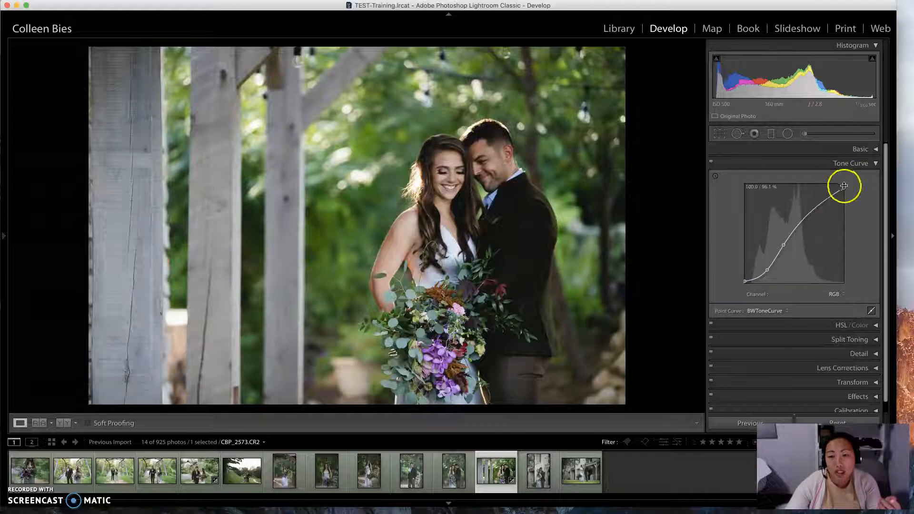
pyautogui.click(871, 150)
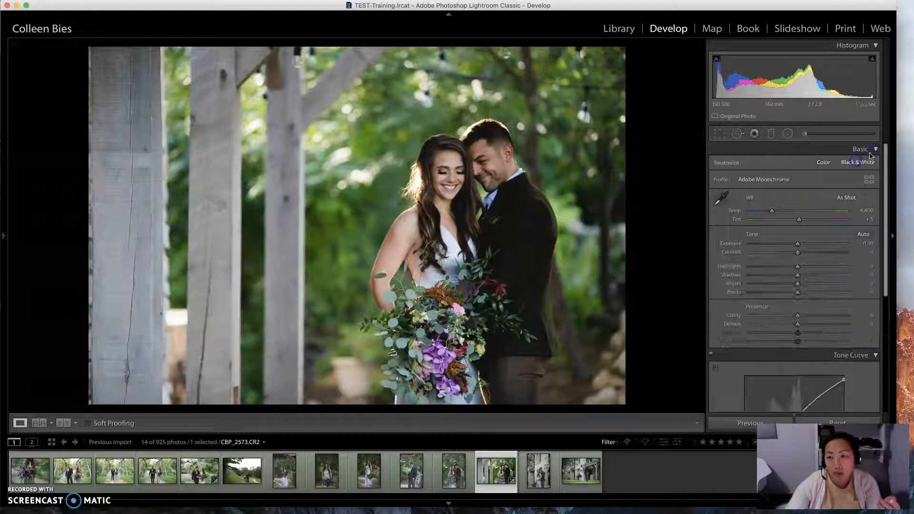
pyautogui.click(871, 150)
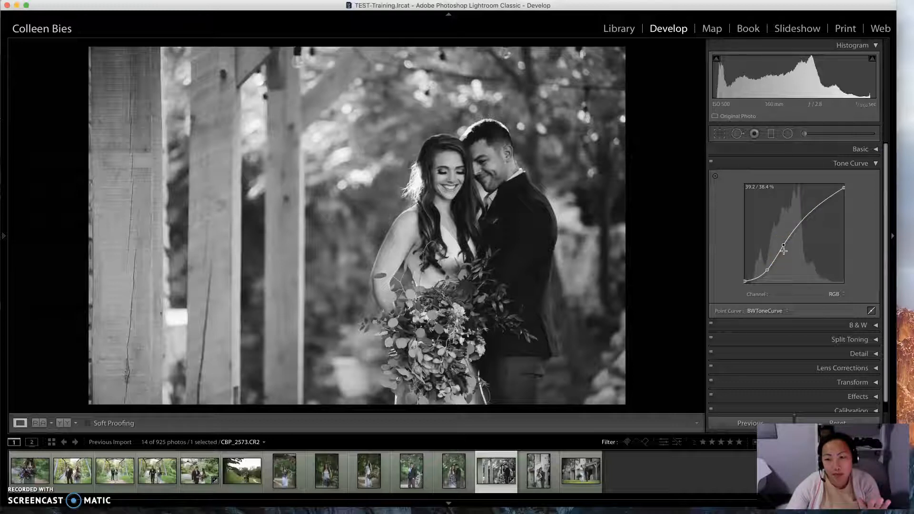
pyautogui.click(771, 180)
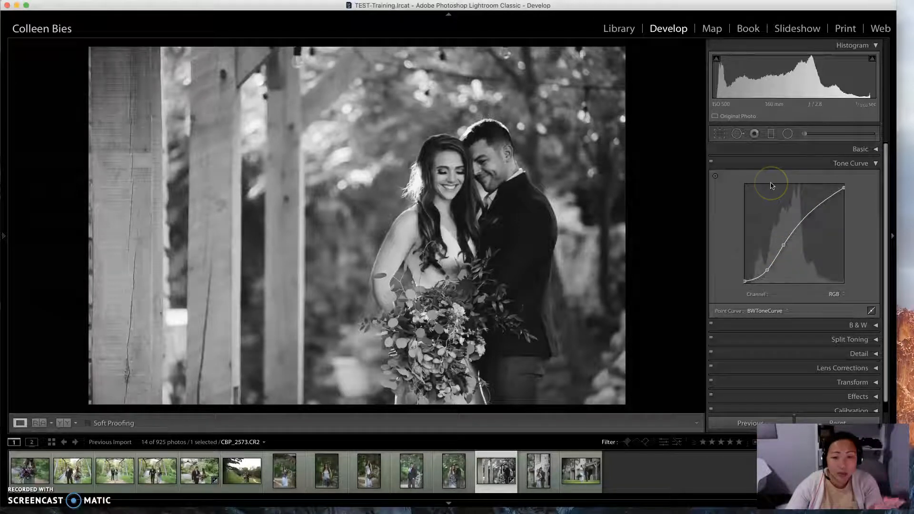
# Compare the Linear point curve with BWToneCurve on the black-and-white photo
pyautogui.click(762, 311)
pyautogui.click(760, 284)
pyautogui.click(774, 311)
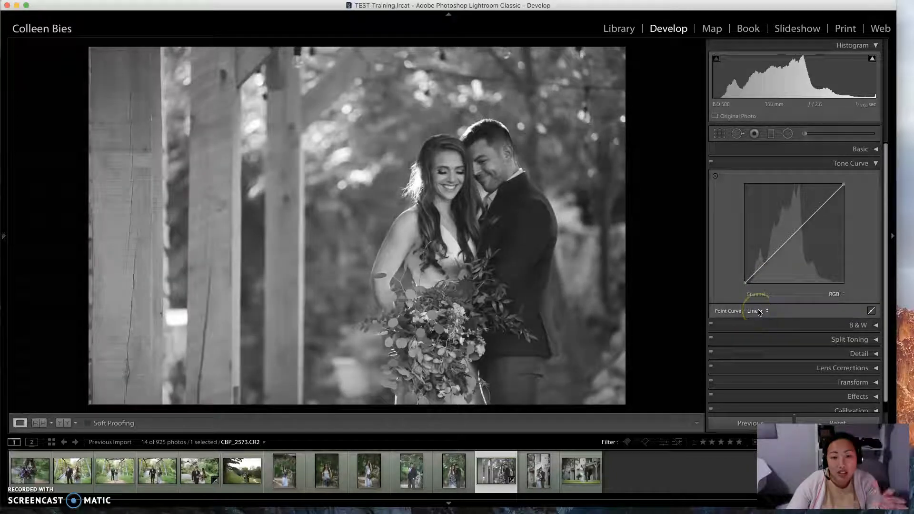
pyautogui.click(759, 311)
pyautogui.click(760, 335)
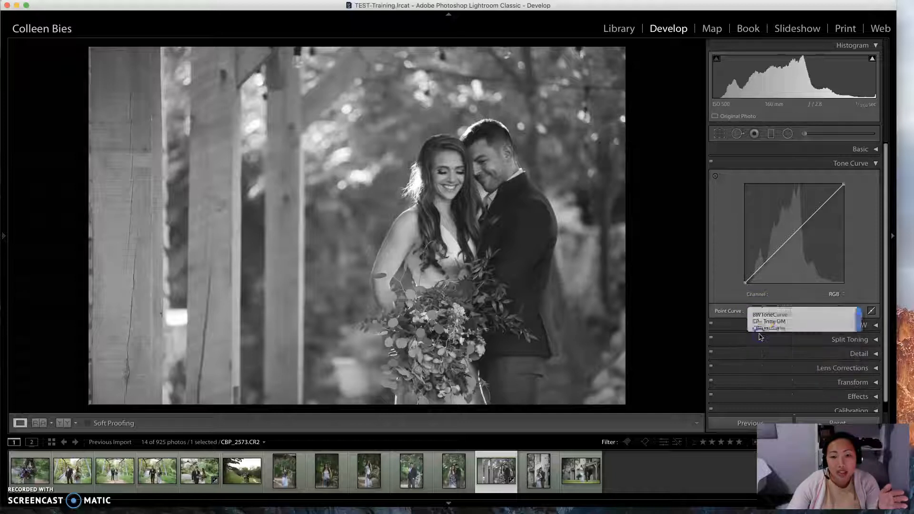
# Try the Medium Contrast and Strong Contrast point curves, and reapply BWToneCurve
pyautogui.click(760, 312)
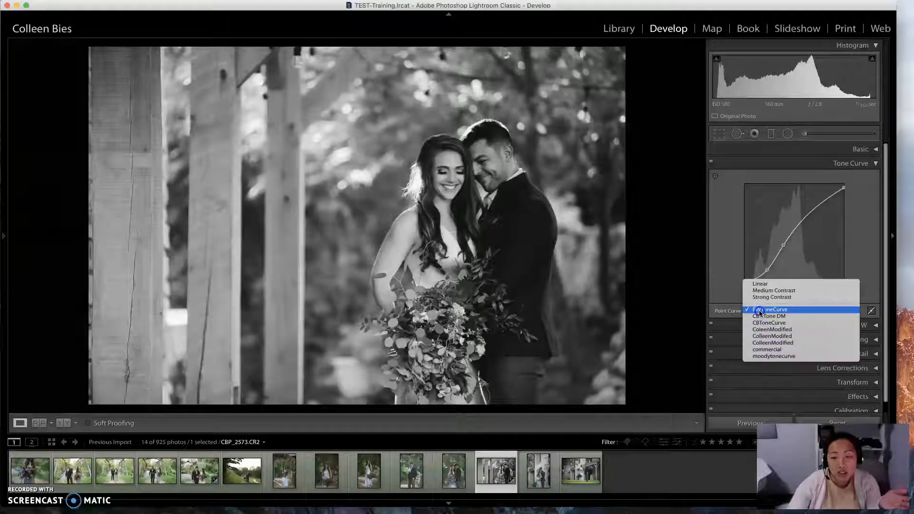
pyautogui.click(769, 290)
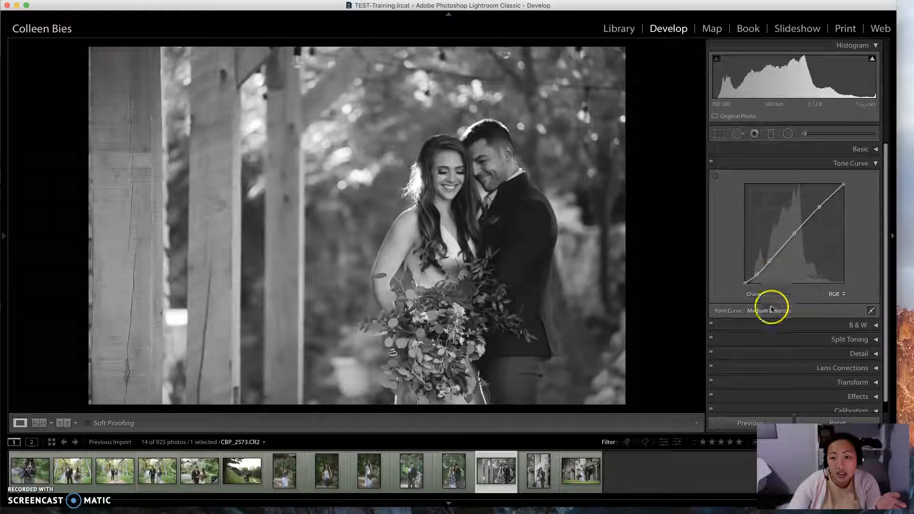
pyautogui.click(772, 309)
pyautogui.click(771, 317)
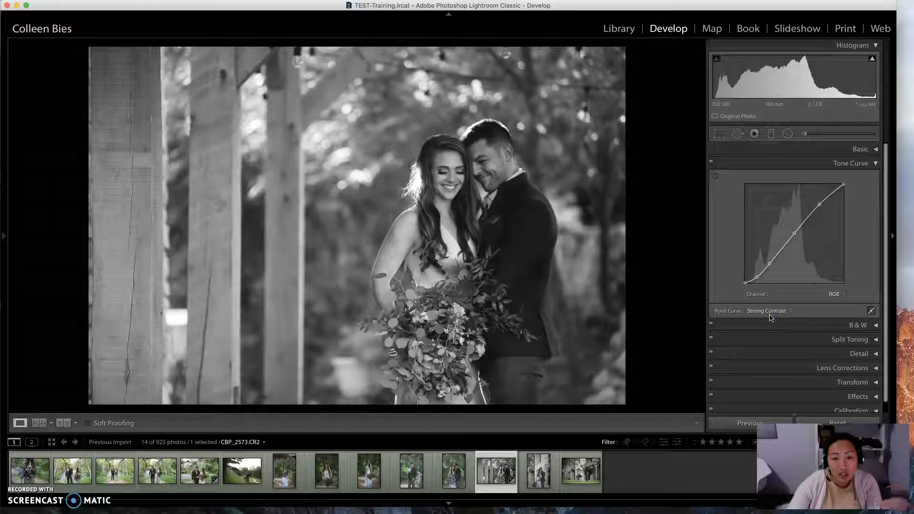
pyautogui.click(773, 314)
pyautogui.click(776, 323)
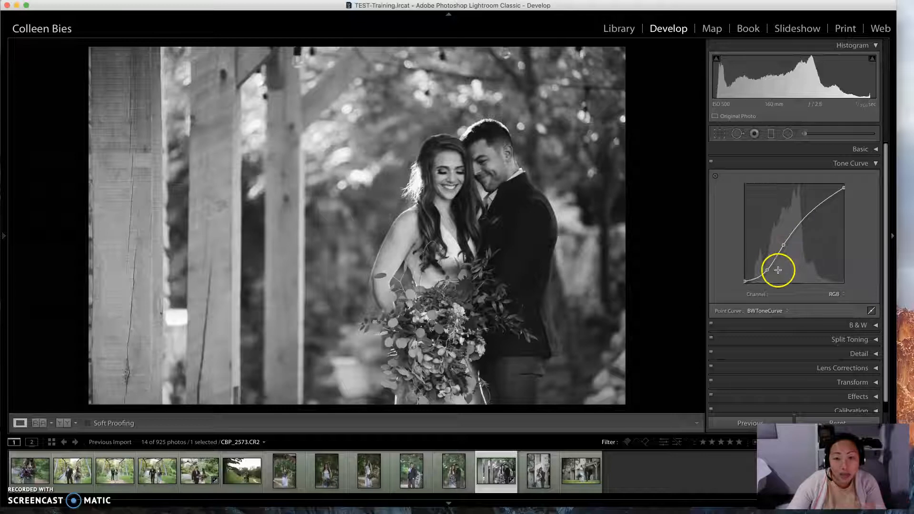
# Reset the photo to its original colour treatment and Linear point curve
pyautogui.click(772, 309)
pyautogui.click(715, 292)
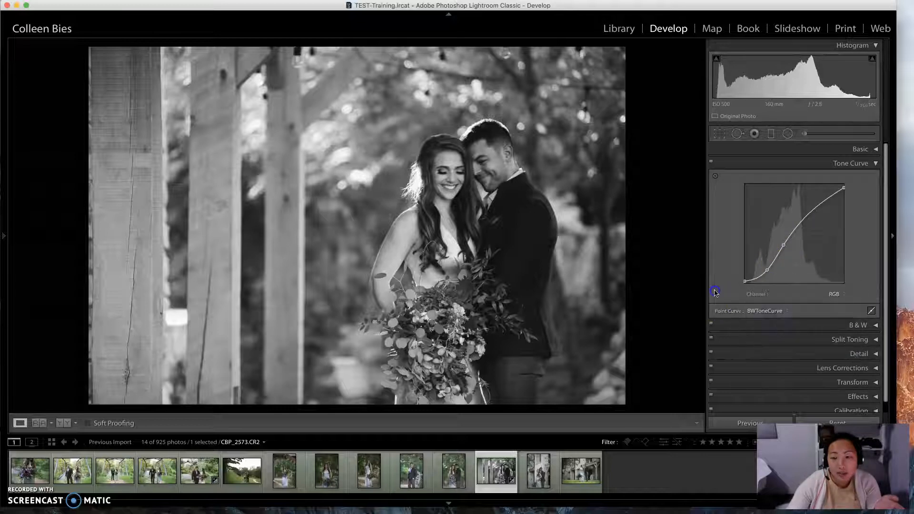
pyautogui.click(819, 419)
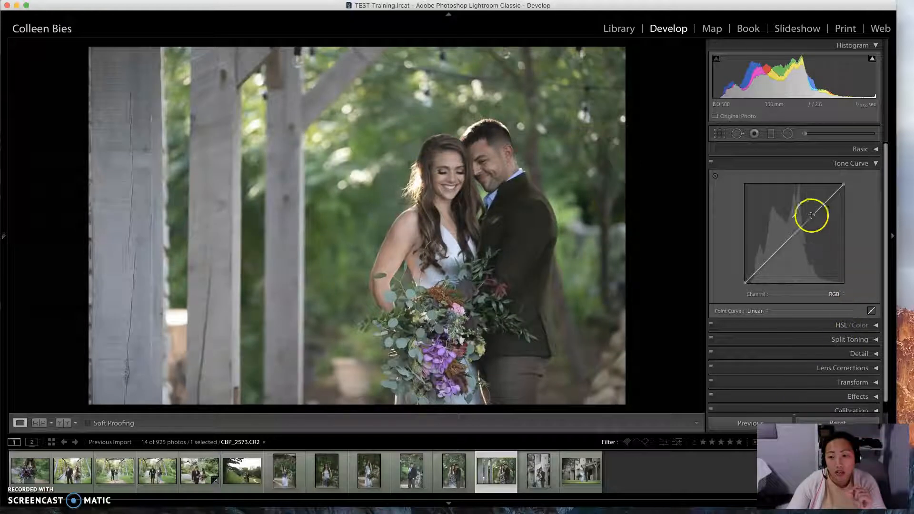
pyautogui.click(770, 178)
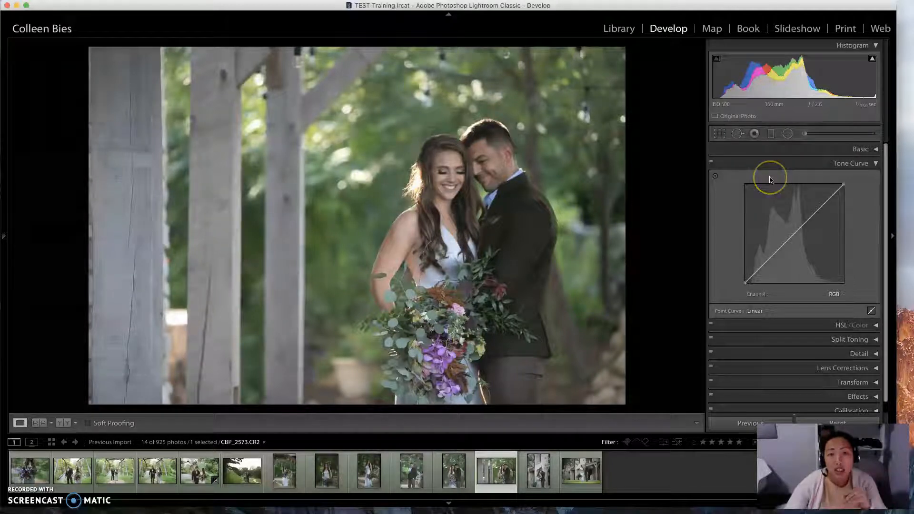